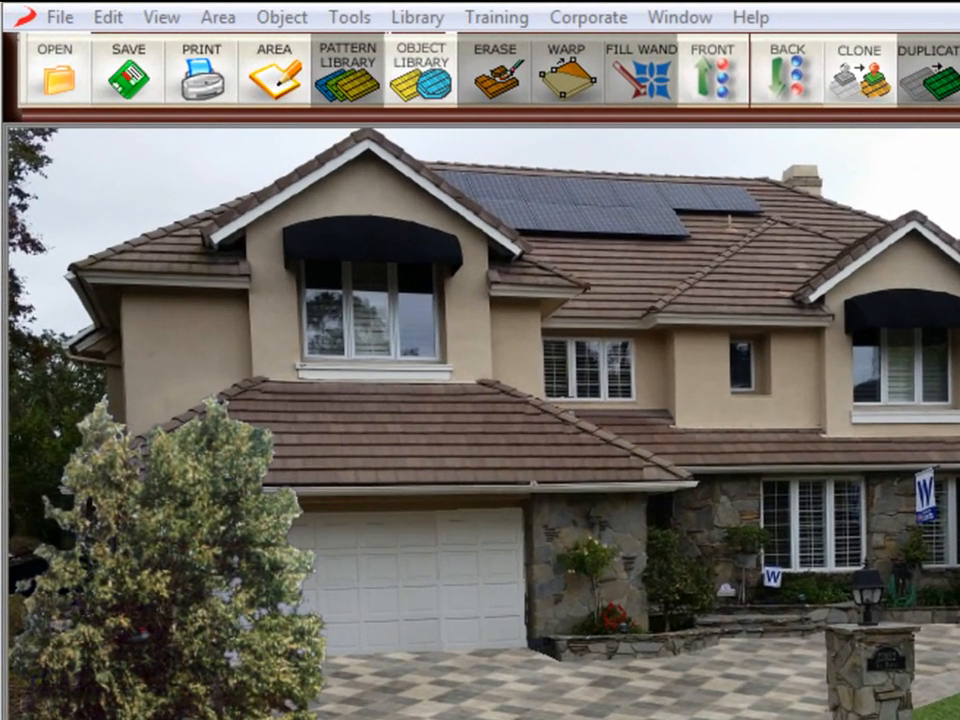
Save the current landscape design.
left_click(129, 85)
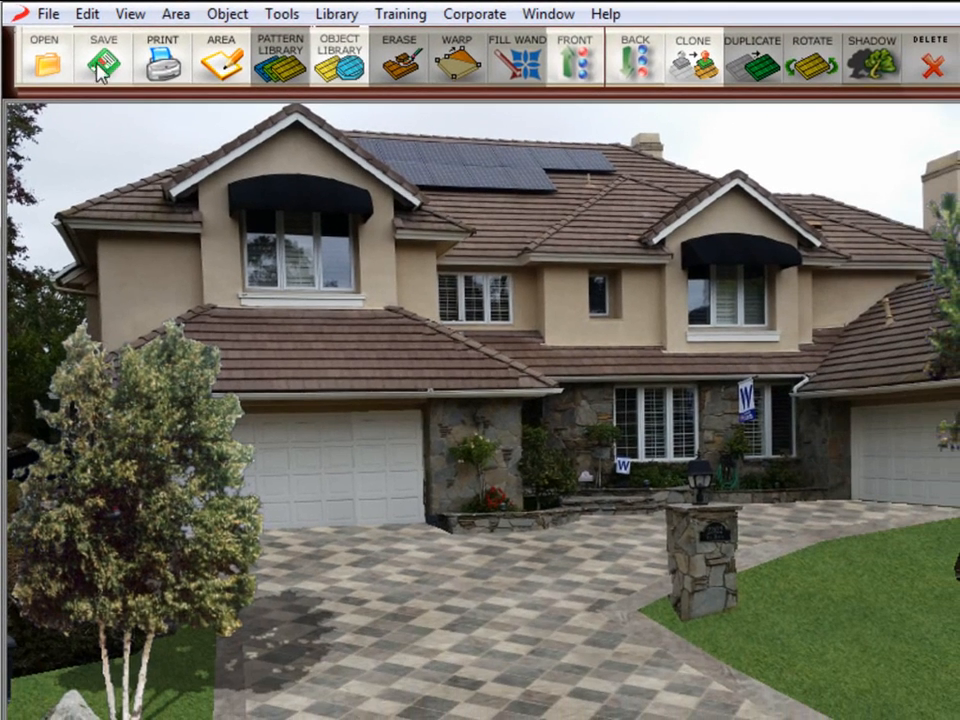
left_click(48, 14)
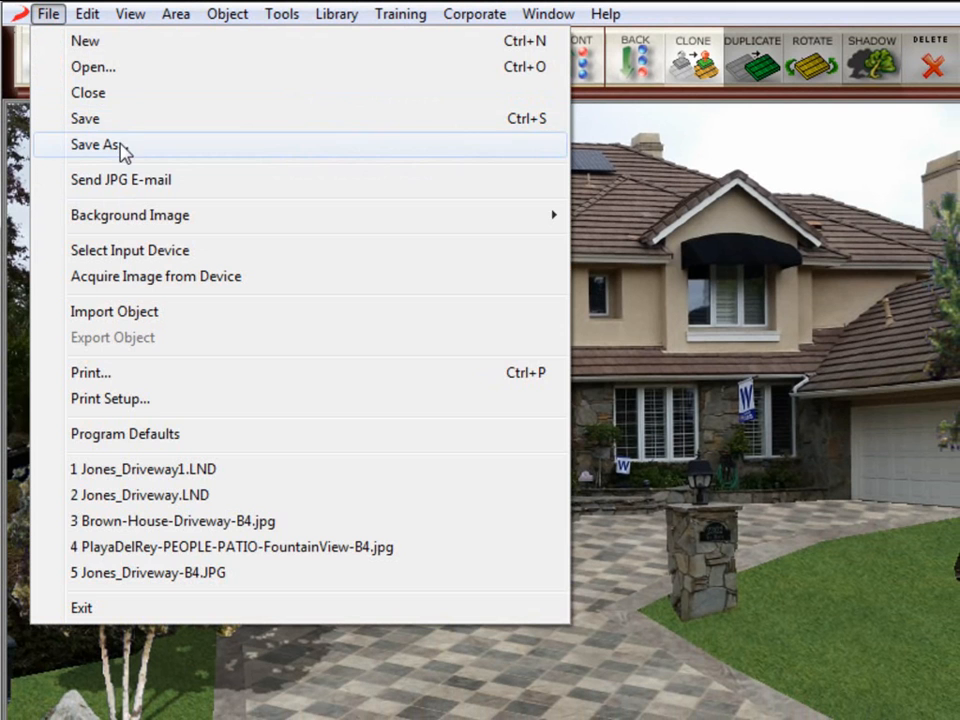
left_click(716, 197)
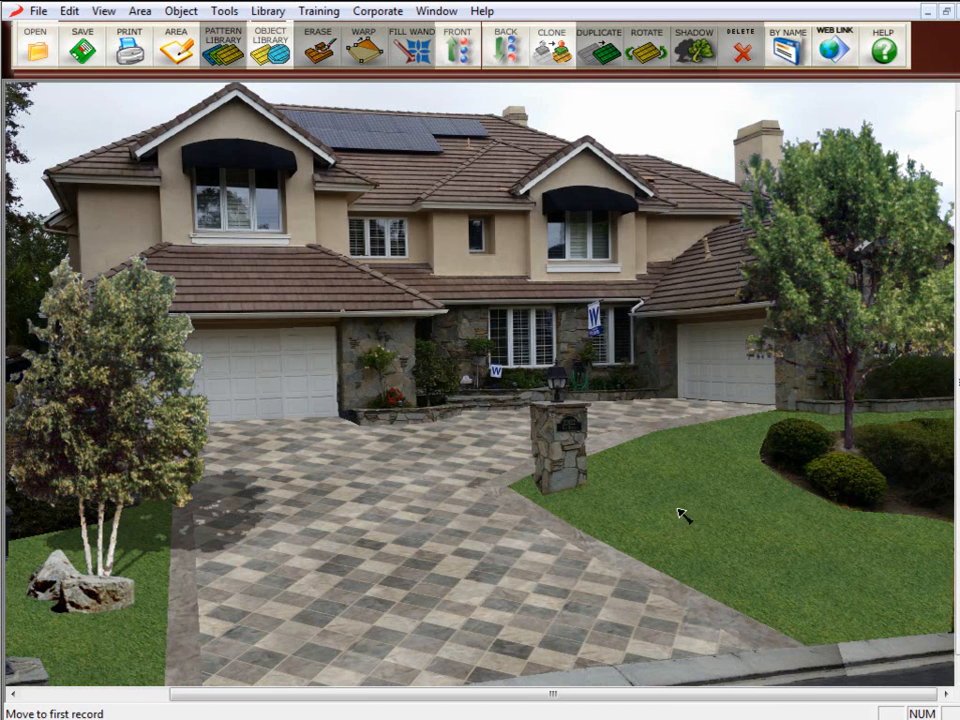
Save the design as a JPEG image named Jones_Driveway1.jpg.
left_click(38, 11)
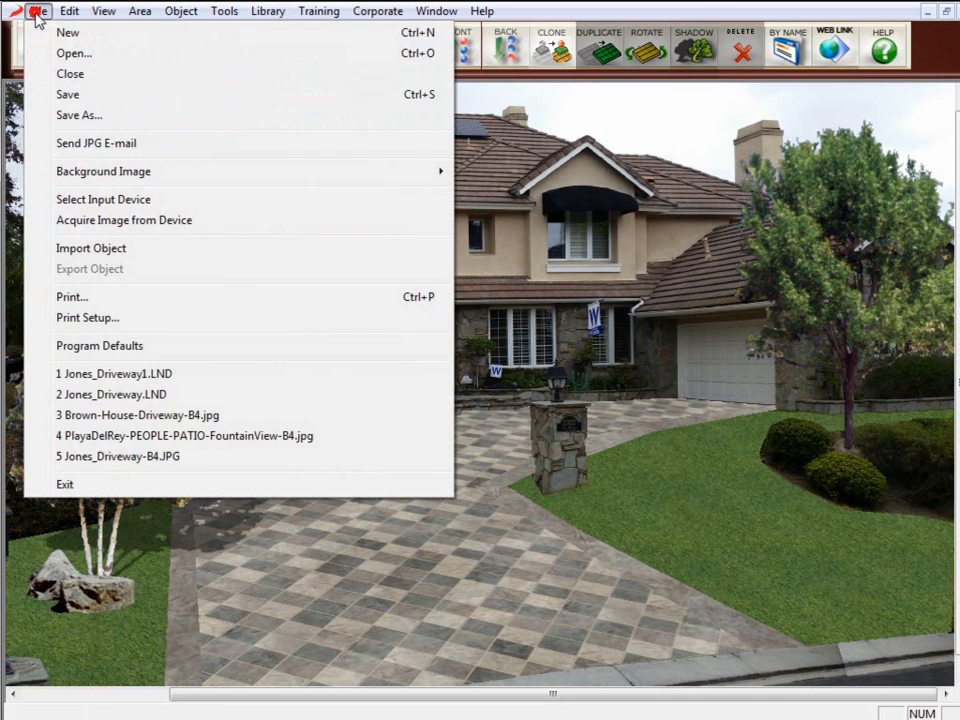
left_click(66, 114)
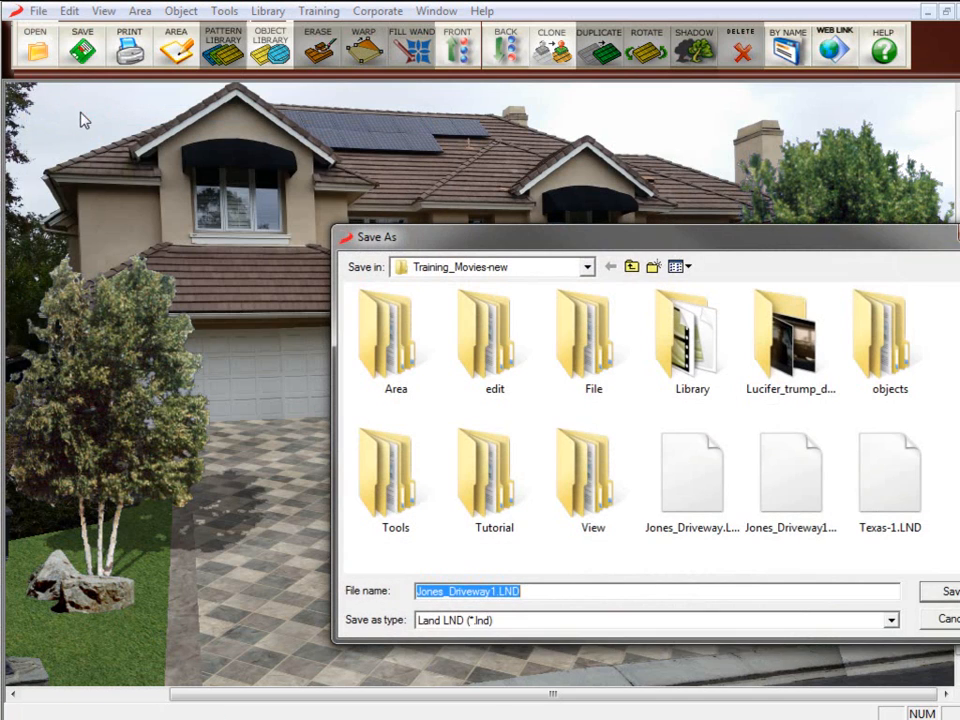
left_click(540, 620)
left_click(515, 674)
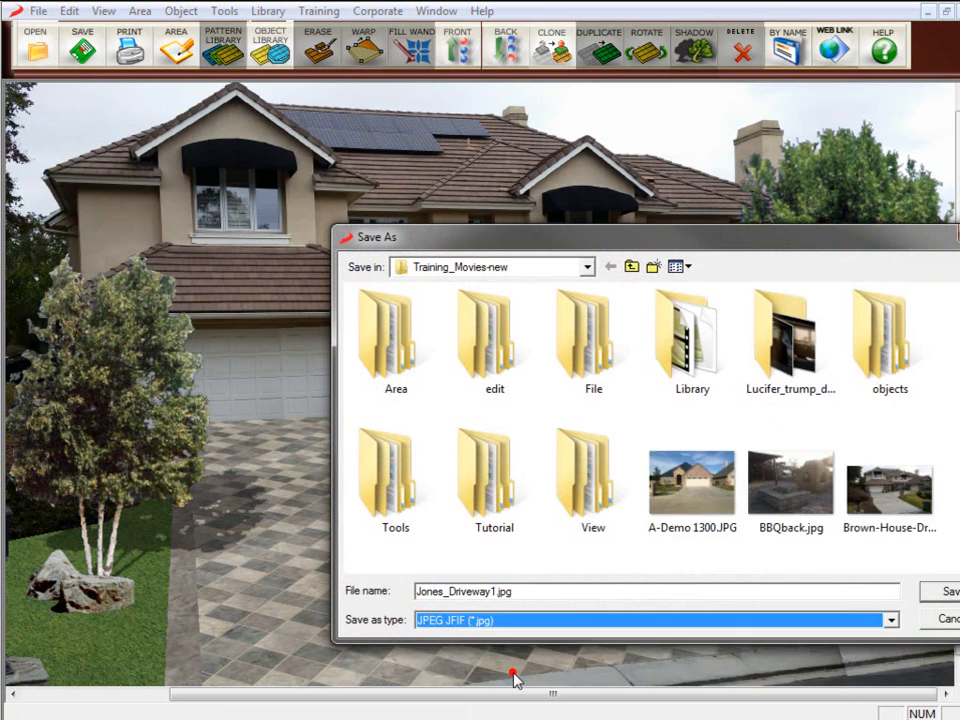
left_click(946, 592)
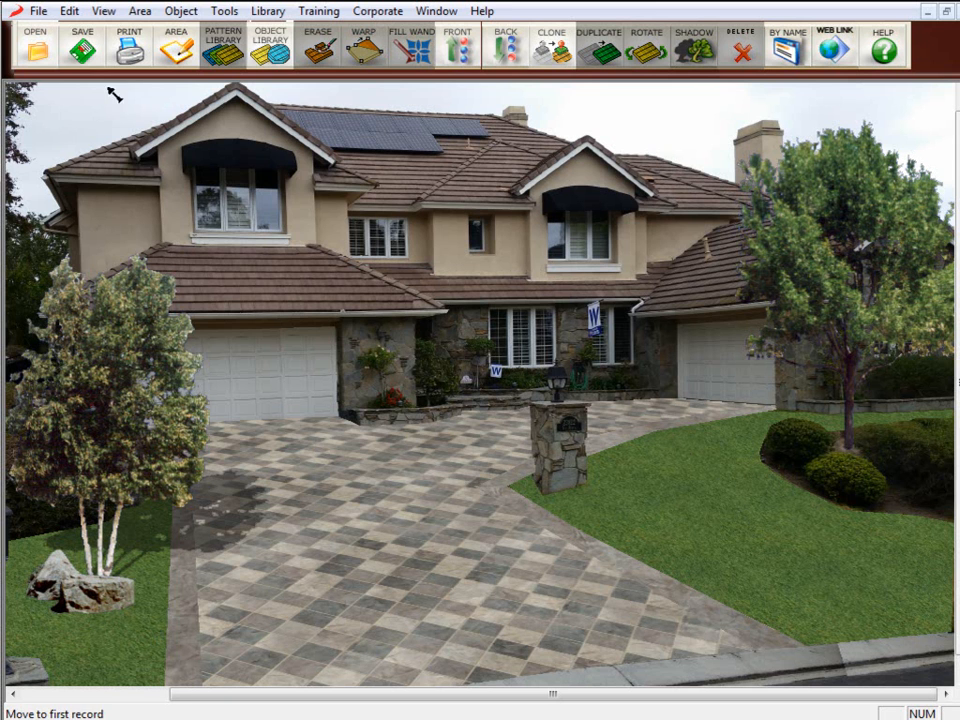
Start importing an object, filtering the file list to JPEG JFIF images.
left_click(37, 12)
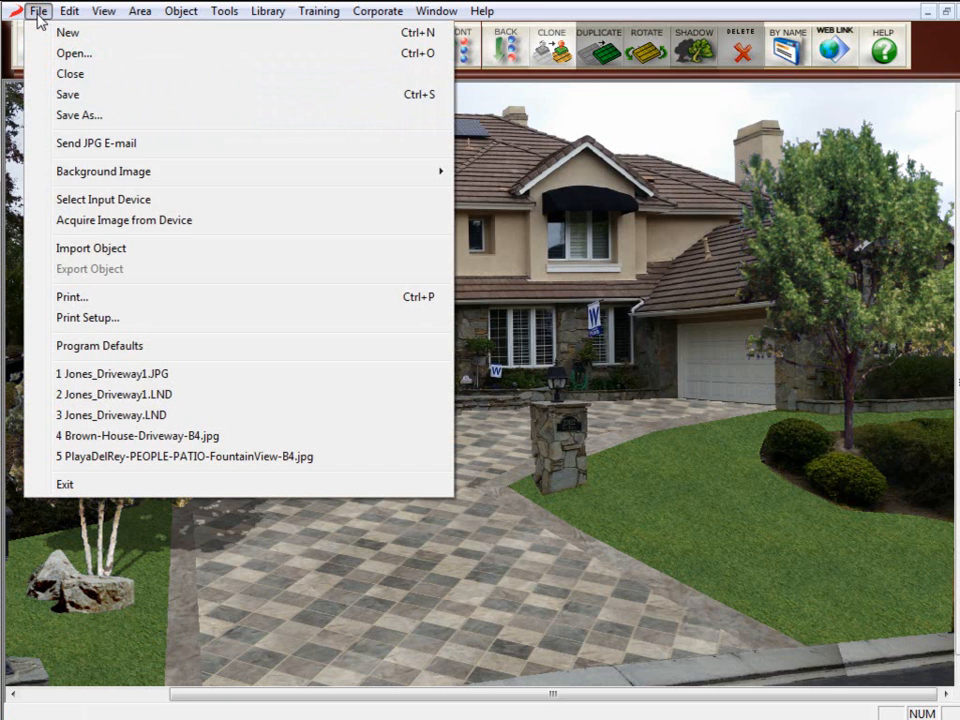
left_click(103, 250)
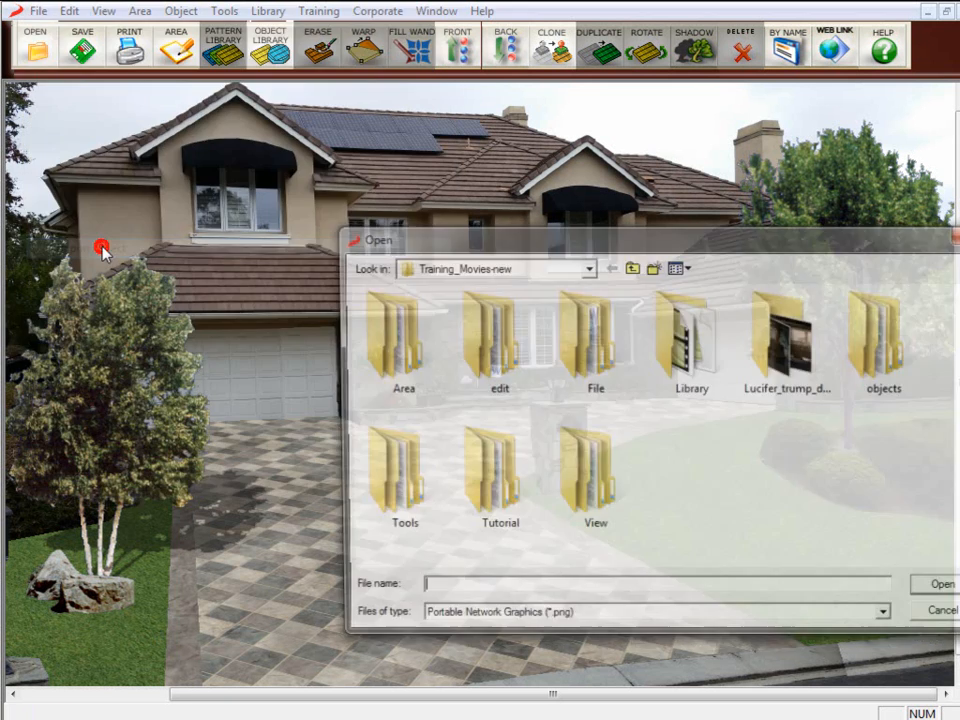
left_click(575, 620)
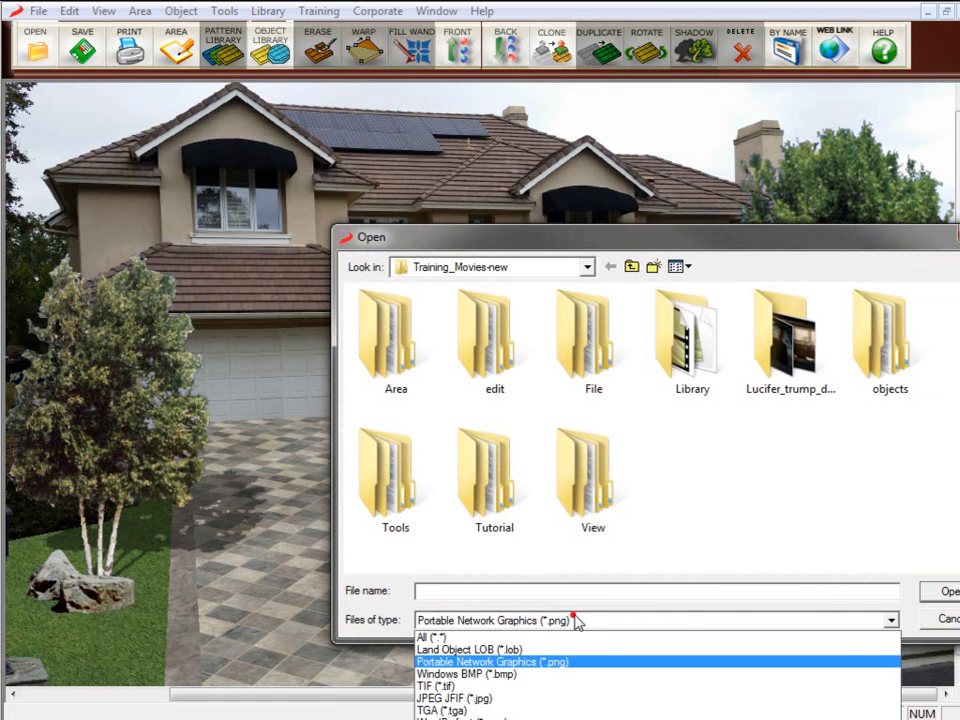
left_click(546, 699)
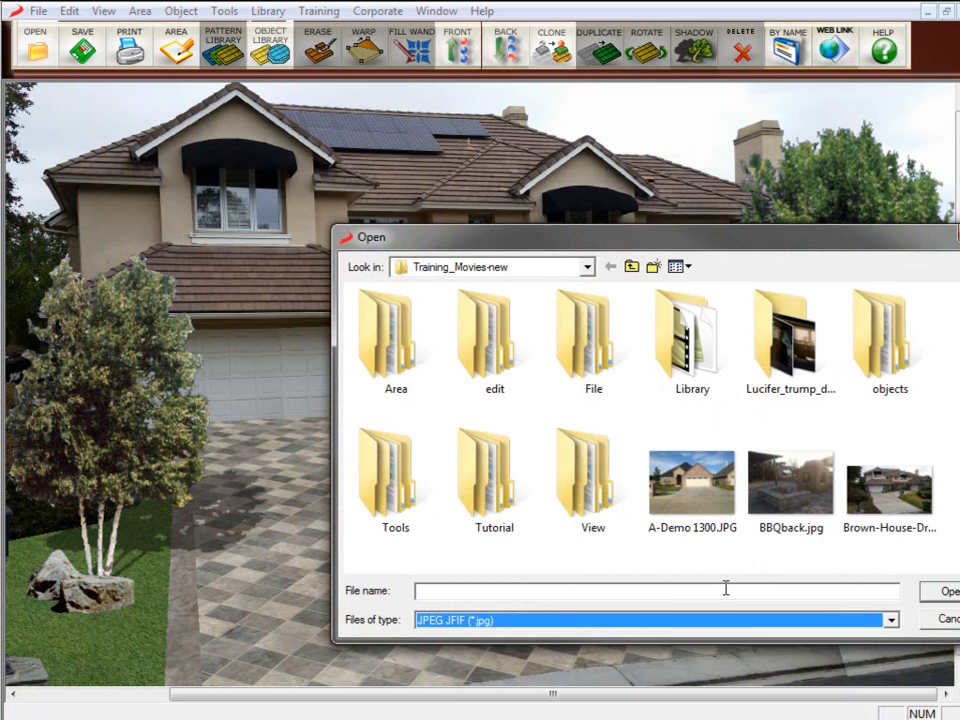
left_click_drag(784, 245, 655, 181)
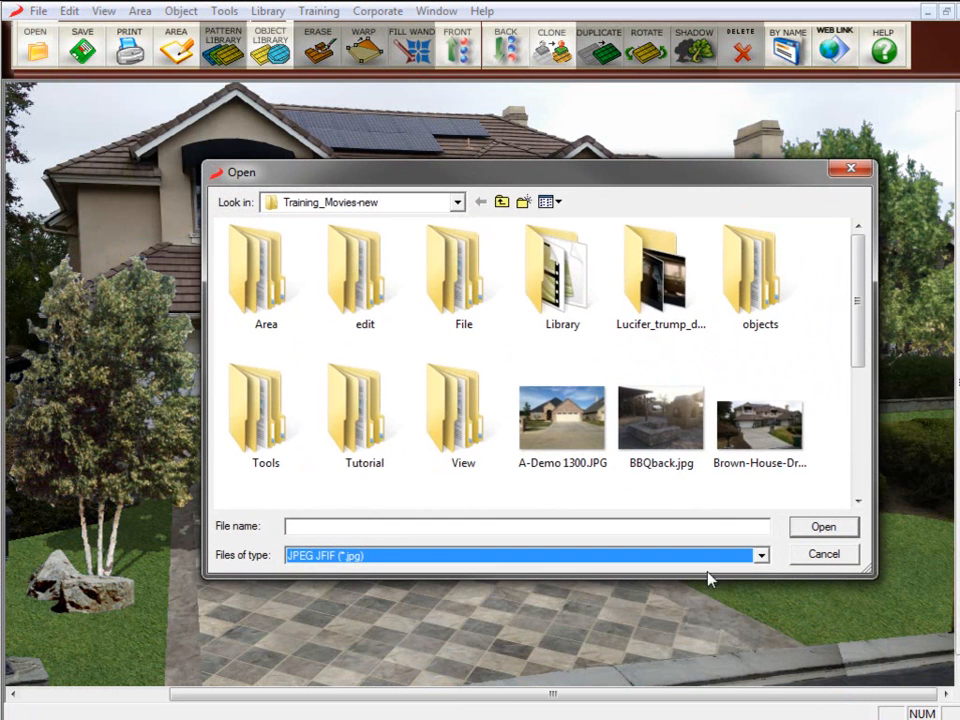
left_click(761, 555)
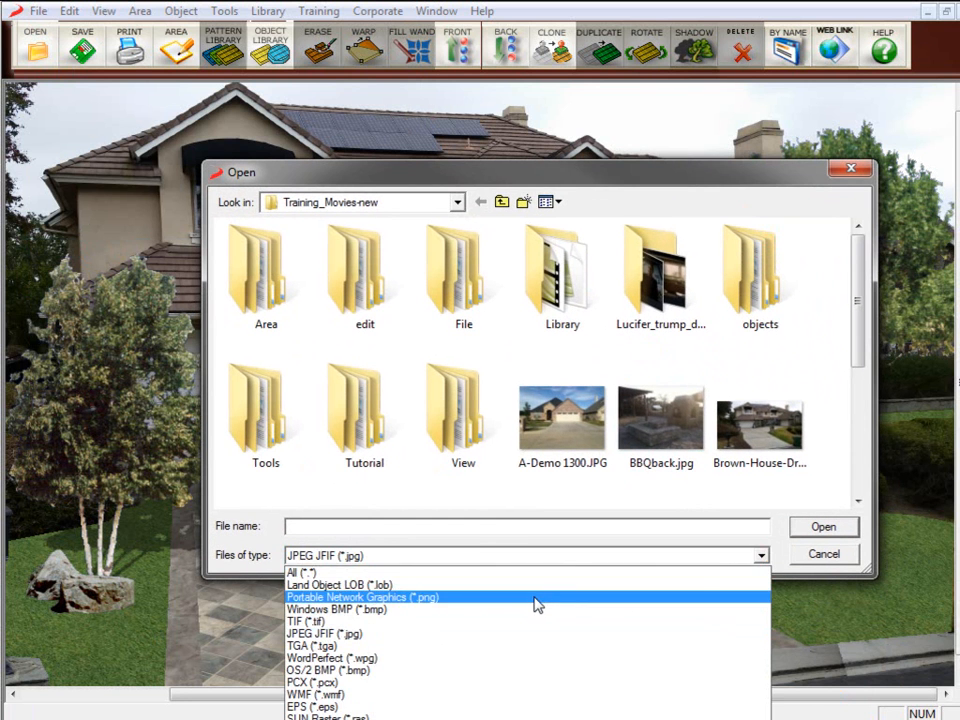
left_click(537, 597)
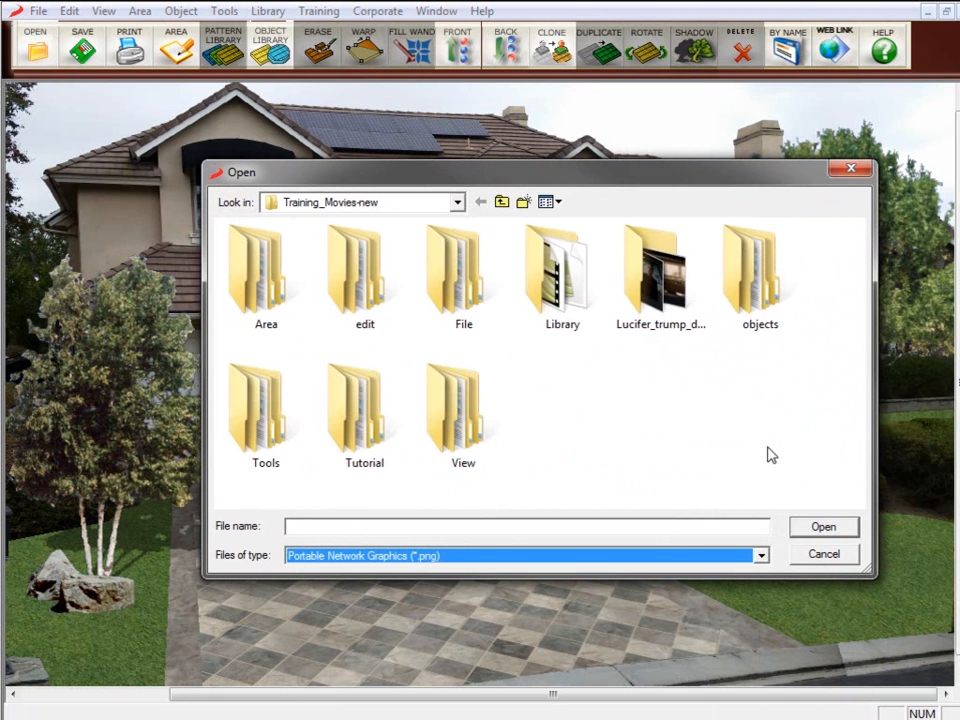
left_click(755, 554)
scroll(638, 568, "up", 1)
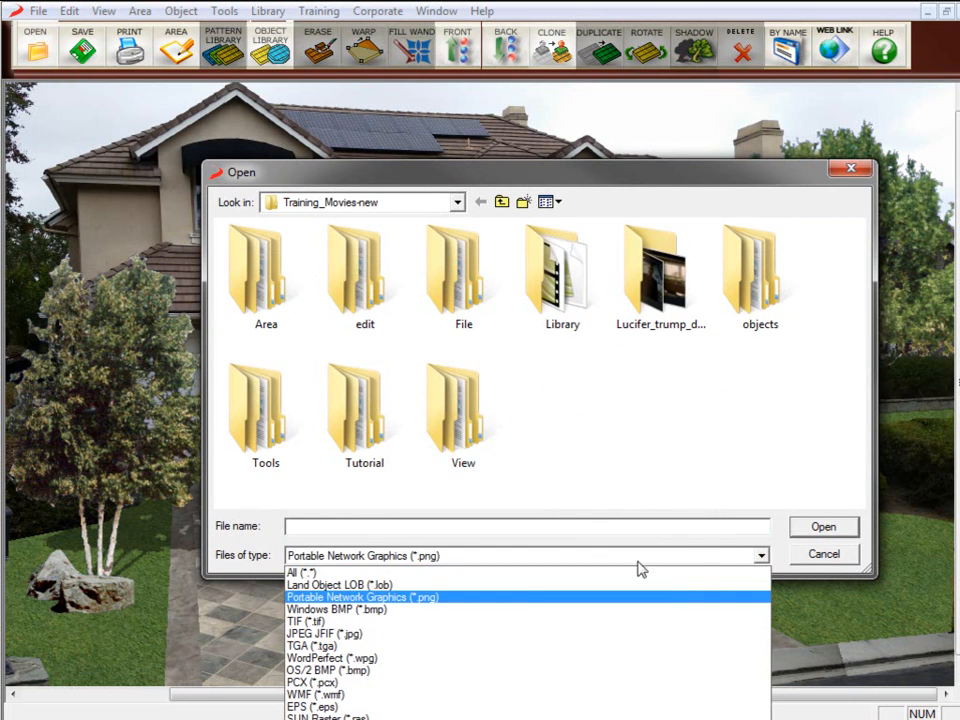
left_click(446, 641)
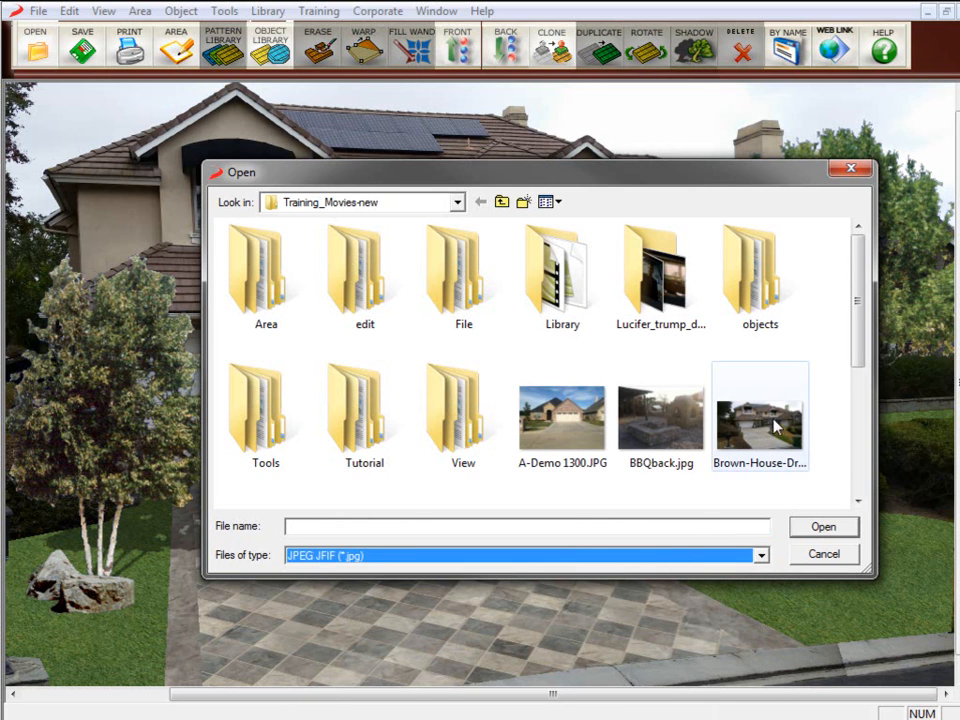
Import Brown-House-Driveway-B4.jpg, accepting the automatic reduction of the large bitmap.
left_click(776, 452)
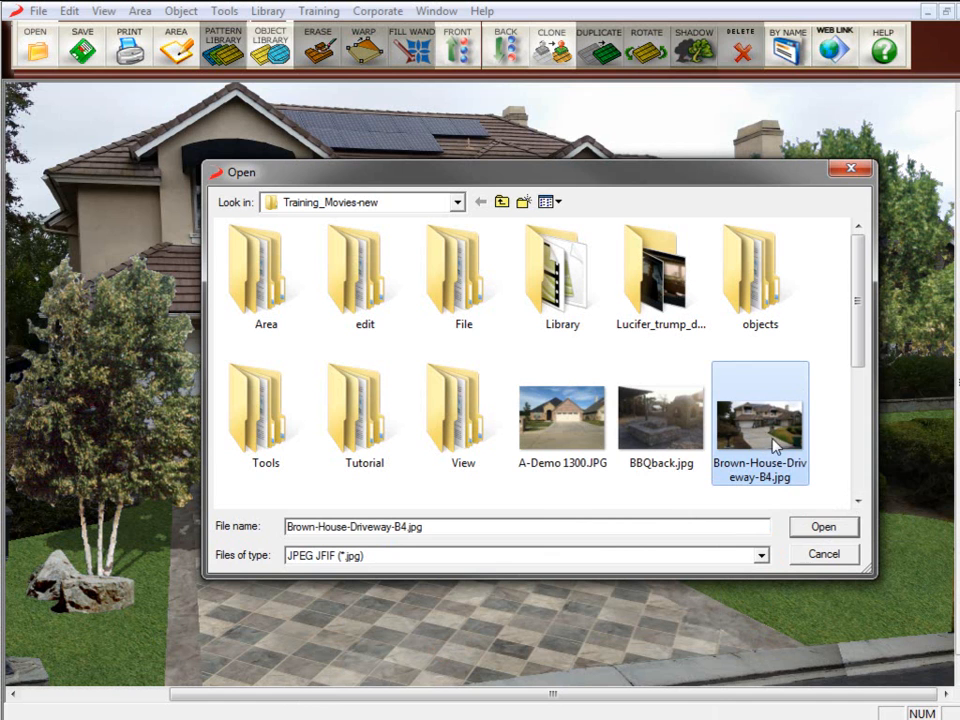
mouse_move(778, 451)
left_click(824, 530)
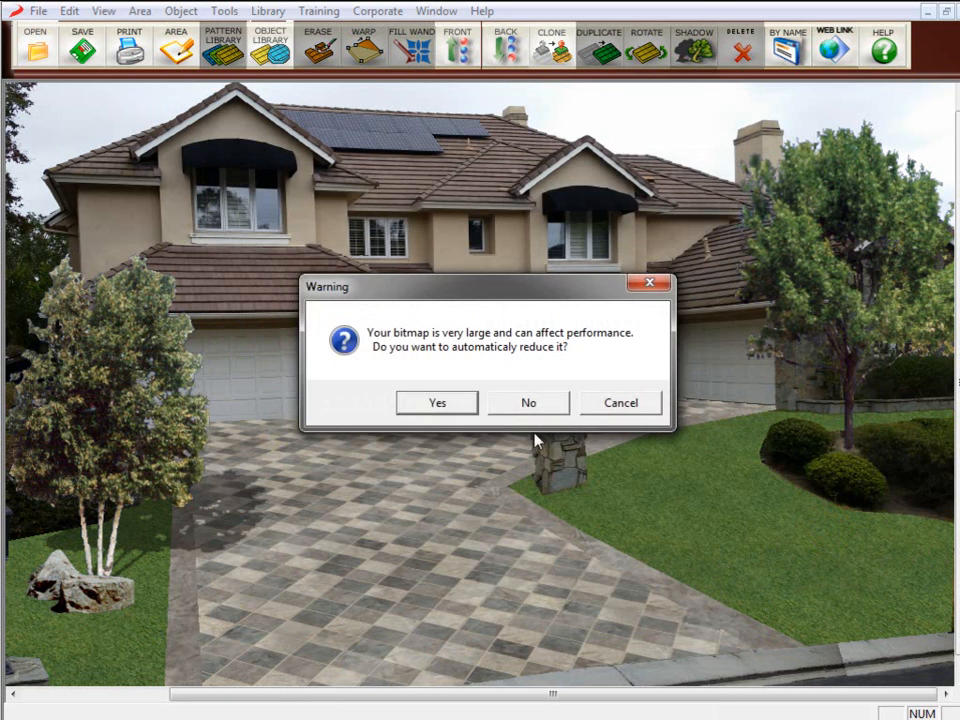
left_click(440, 404)
Resize the imported driveway photo down to a small inset in the middle of the design.
left_click_drag(222, 322, 315, 330)
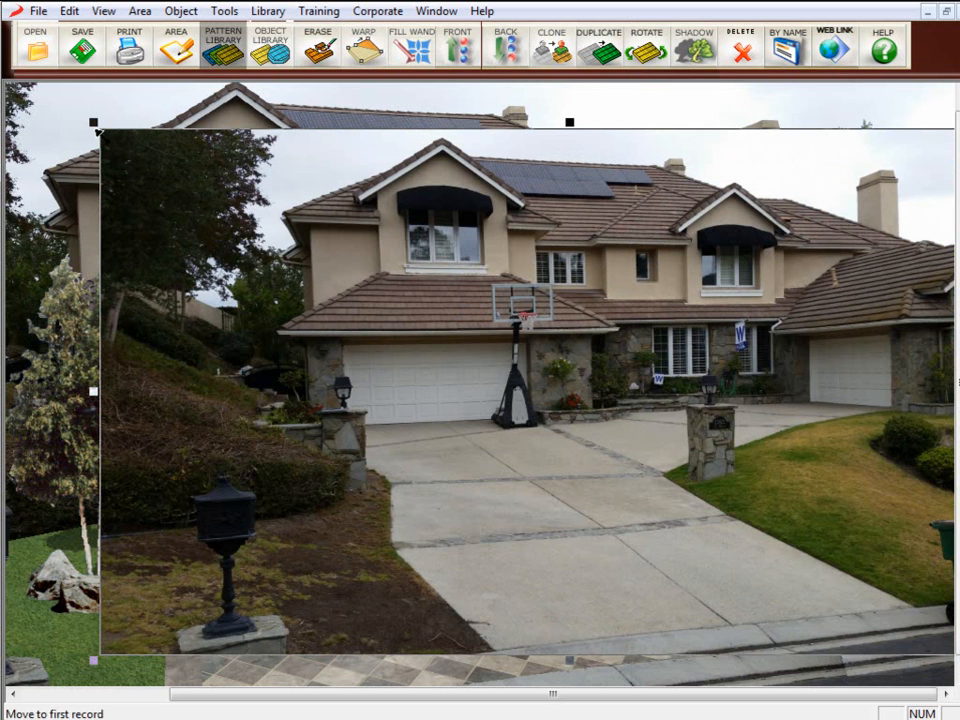
left_click_drag(92, 121, 140, 178)
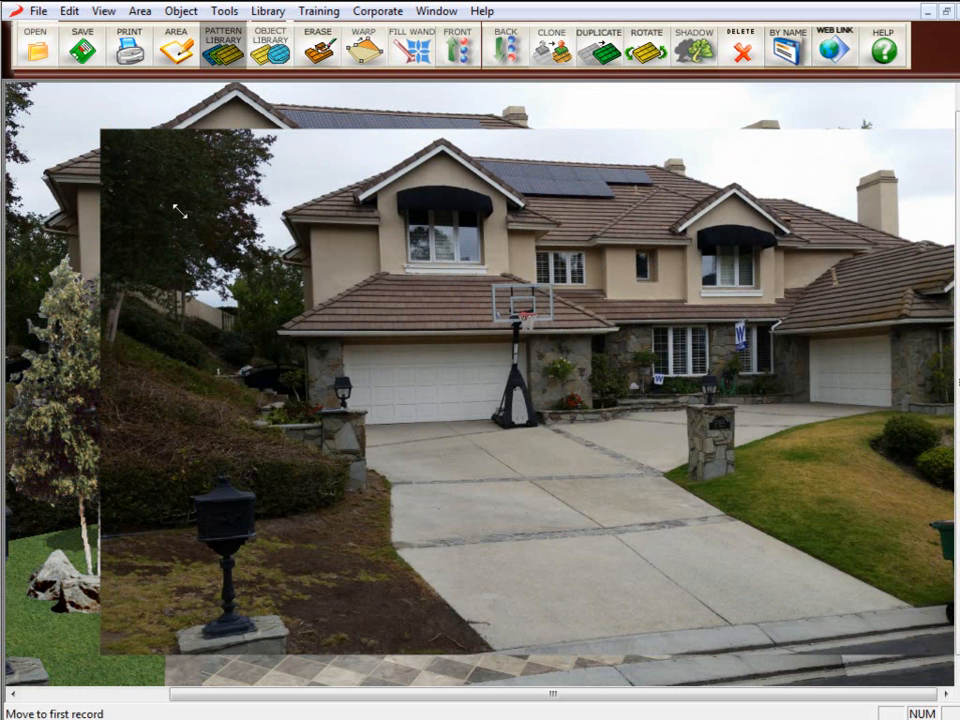
left_click_drag(385, 341, 648, 435)
left_click_drag(840, 602, 540, 390)
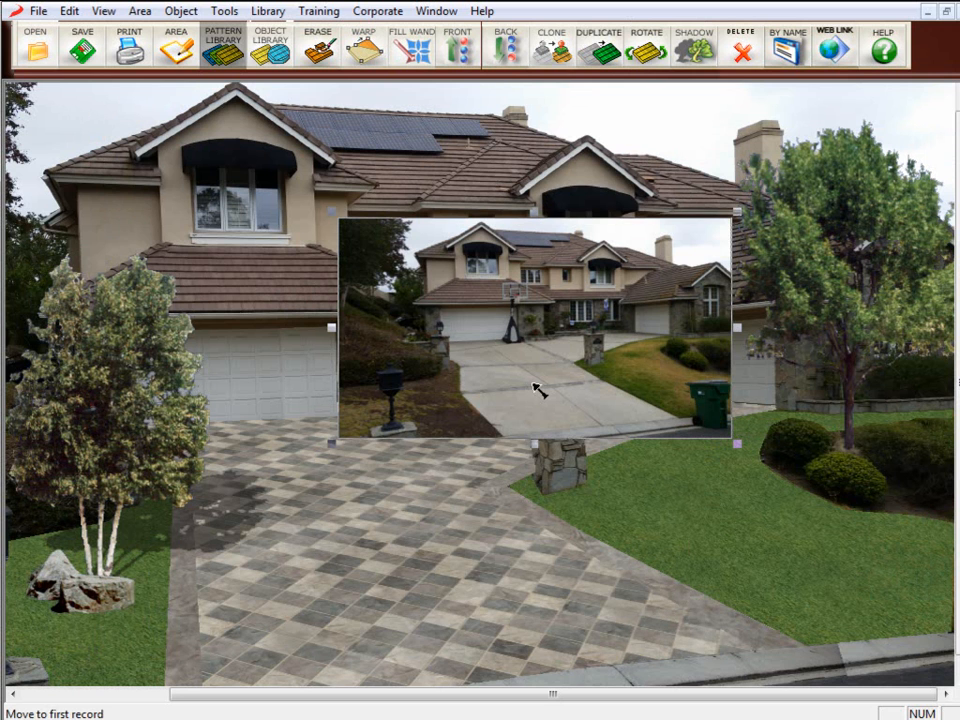
left_click(541, 377)
Move the photo inset to the upper-left corner of the design.
left_click_drag(346, 292, 215, 240)
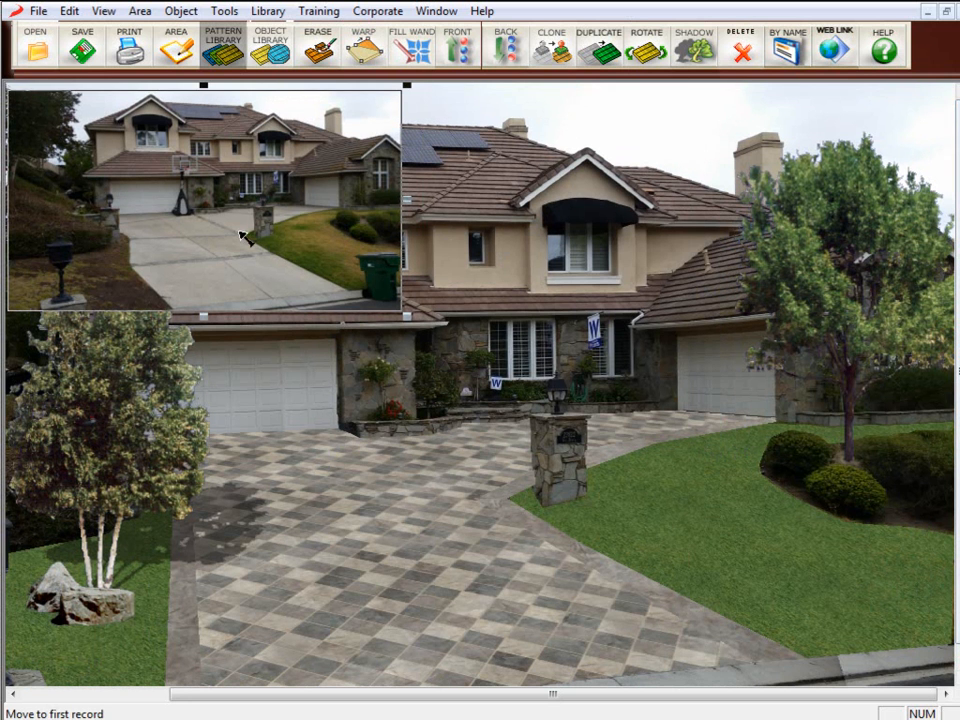
left_click(236, 225)
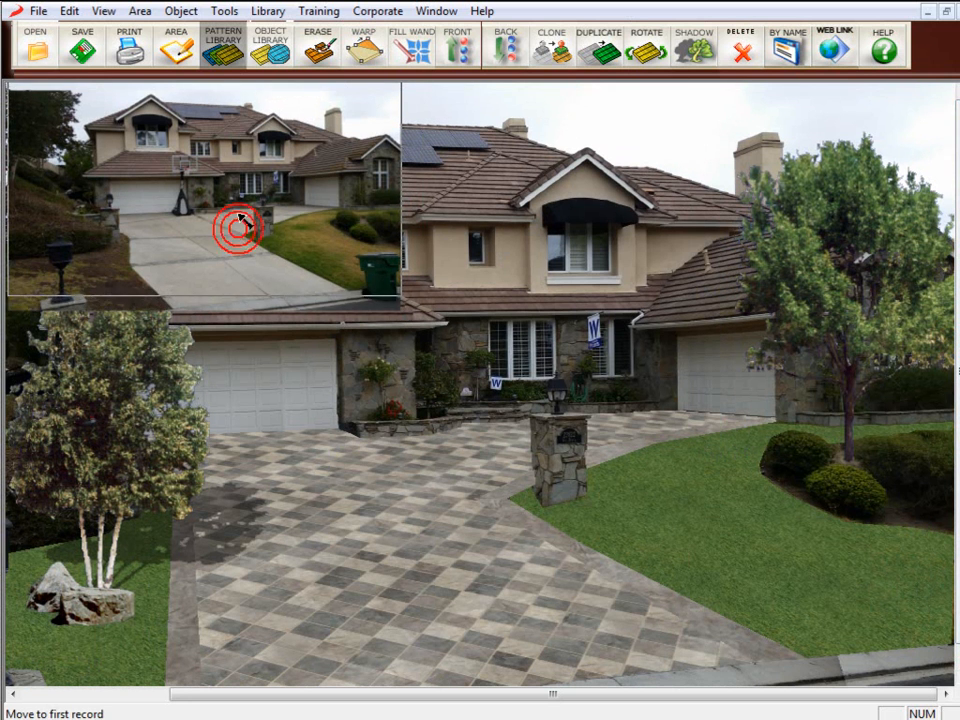
left_click(264, 226)
left_click(278, 230)
left_click(644, 316)
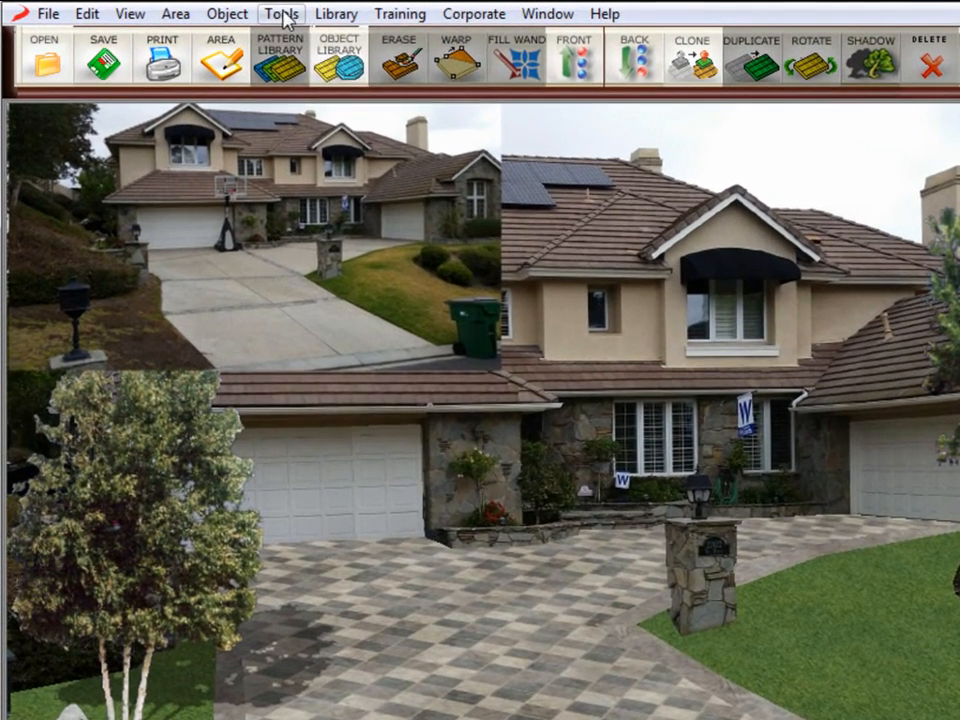
Add a text object reading "Before" and place it near the bottom of the photo inset.
left_click(224, 11)
left_click(360, 217)
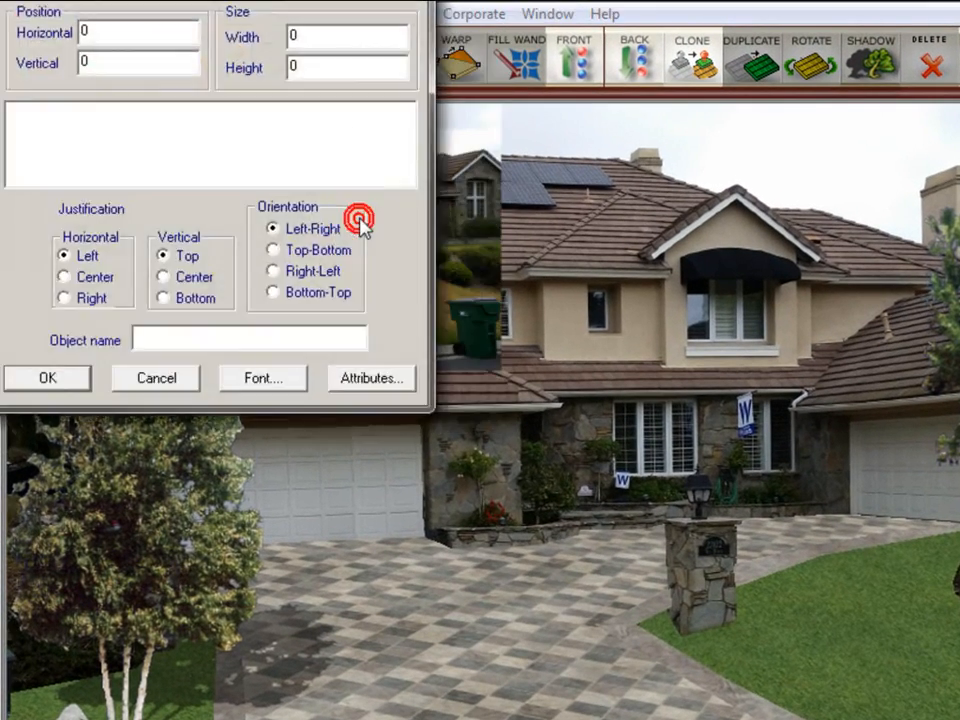
left_click(21, 110)
type("Before")
left_click(290, 382)
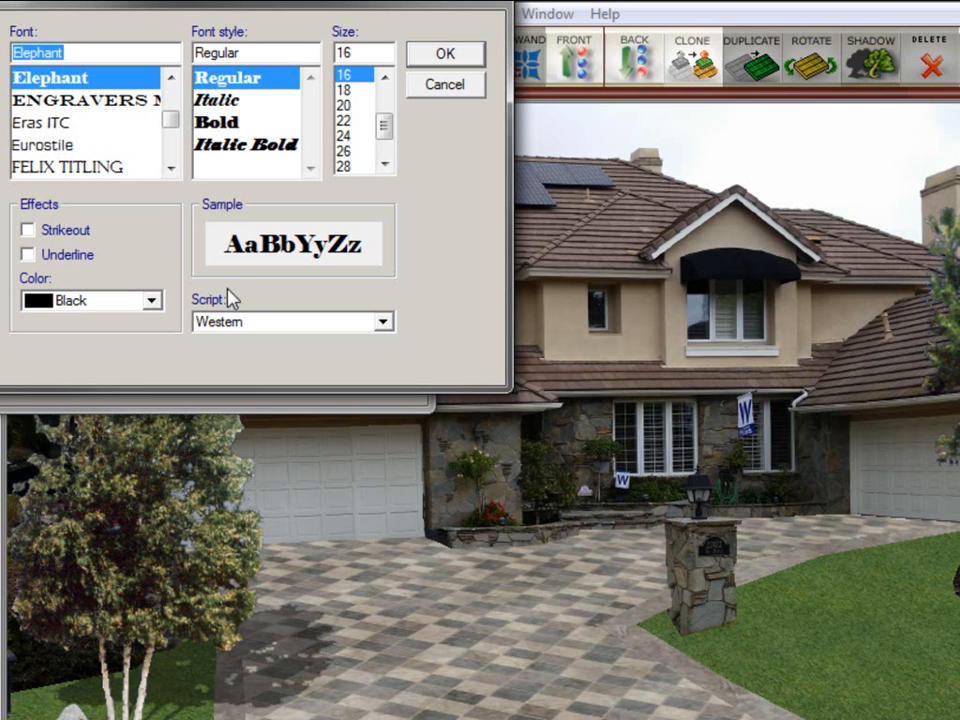
left_click(445, 87)
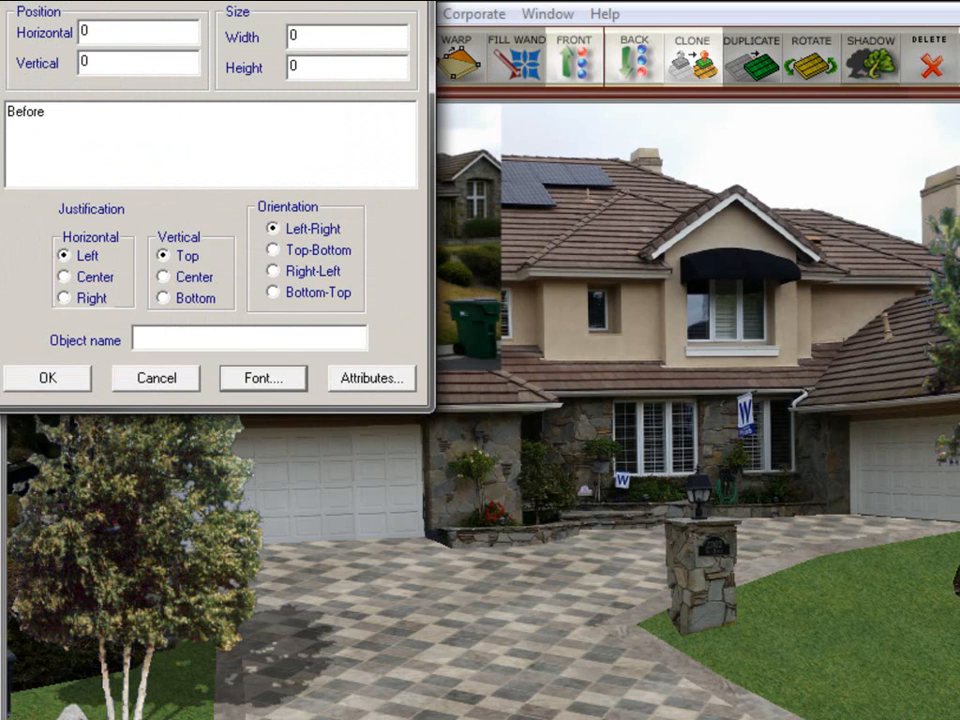
left_click(45, 386)
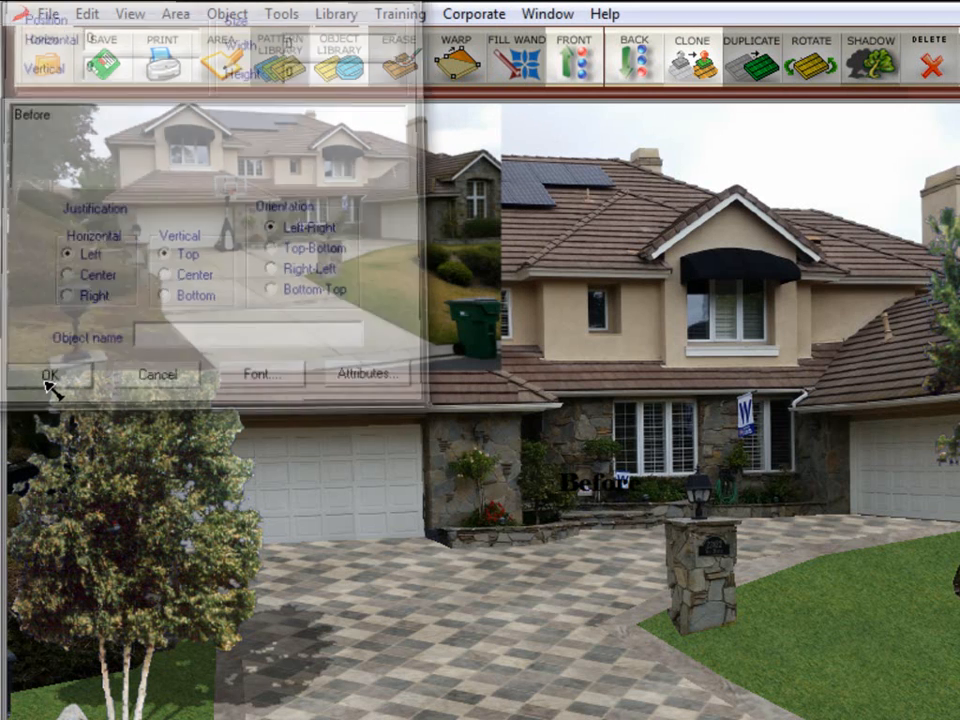
left_click_drag(620, 487, 287, 364)
left_click(405, 462)
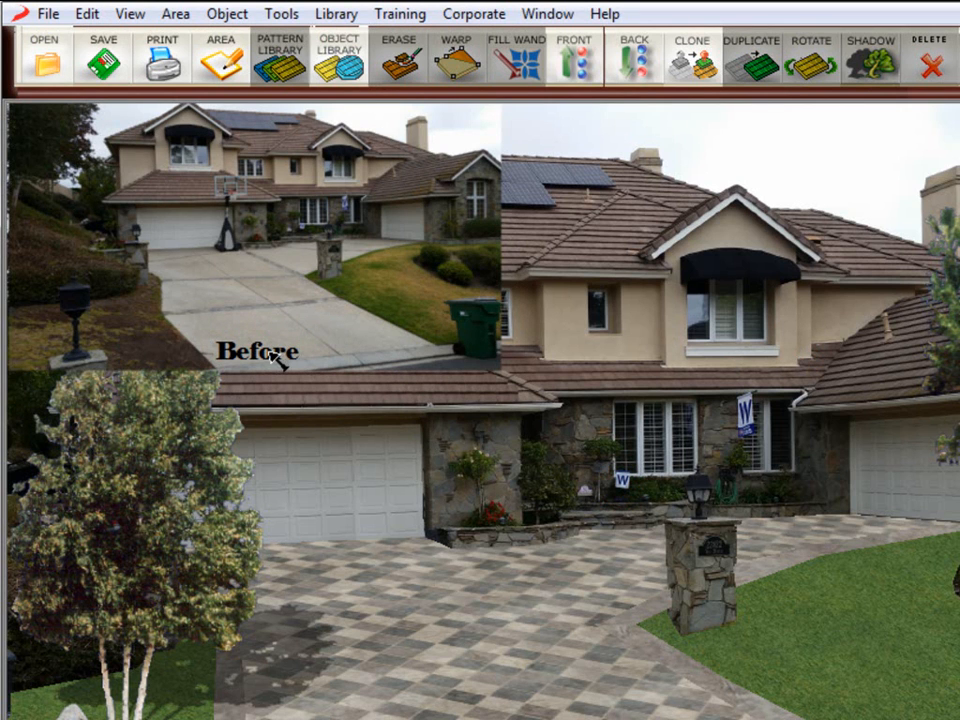
Set the Before label's font size to 24 and reposition it on the inset.
left_click(282, 356)
double_click(273, 354)
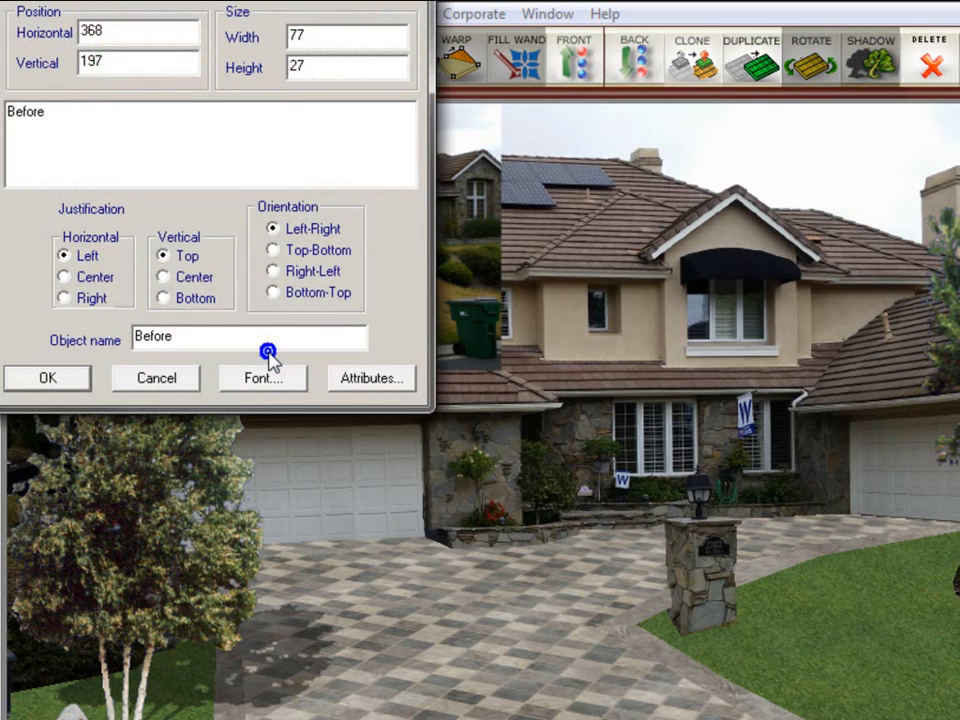
left_click(264, 379)
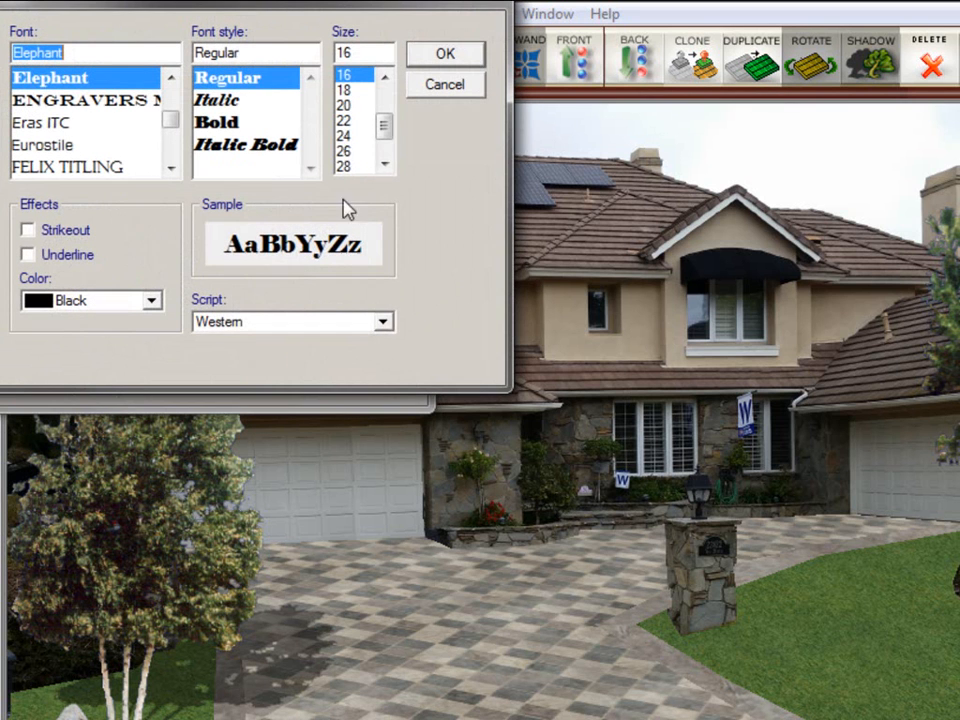
left_click(350, 135)
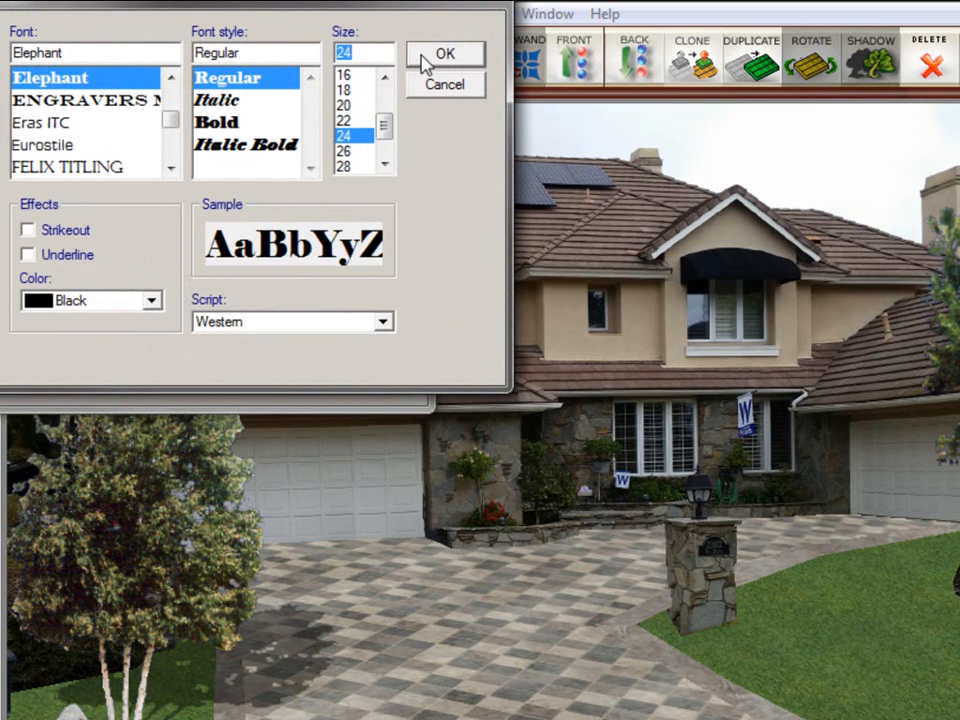
left_click(446, 55)
left_click(62, 376)
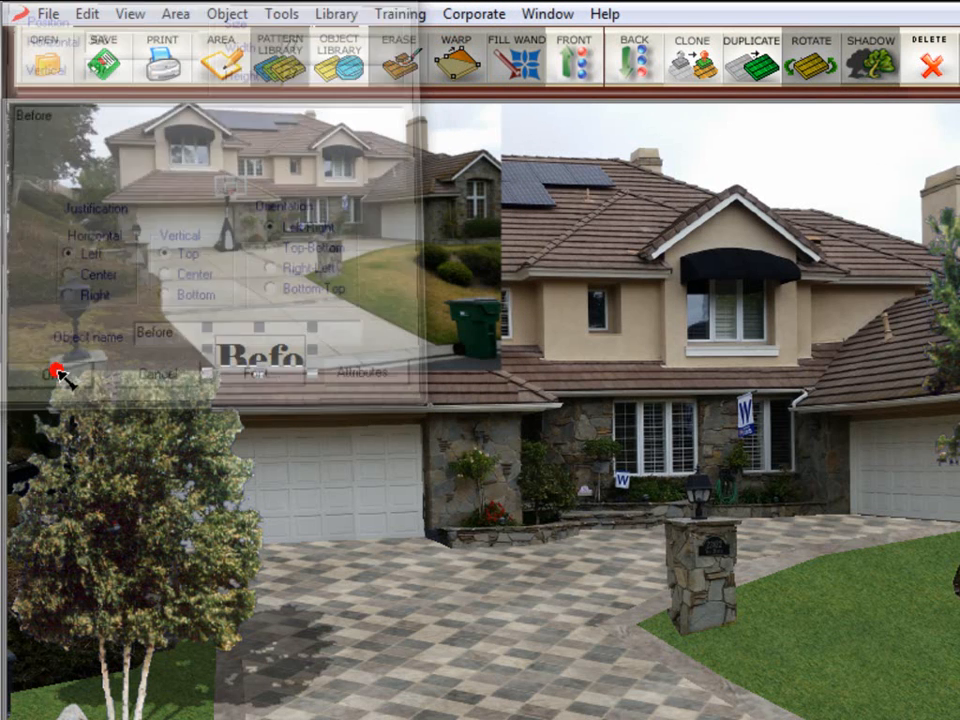
left_click_drag(229, 353, 205, 340)
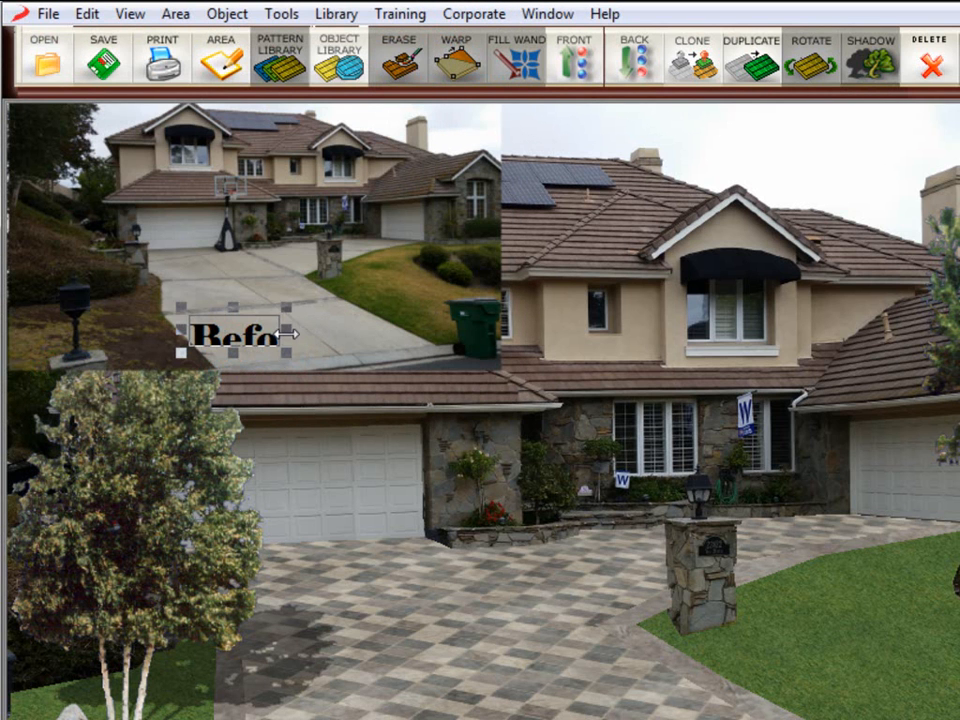
Widen the Before label's text box so the whole word shows.
left_click_drag(285, 330, 357, 334)
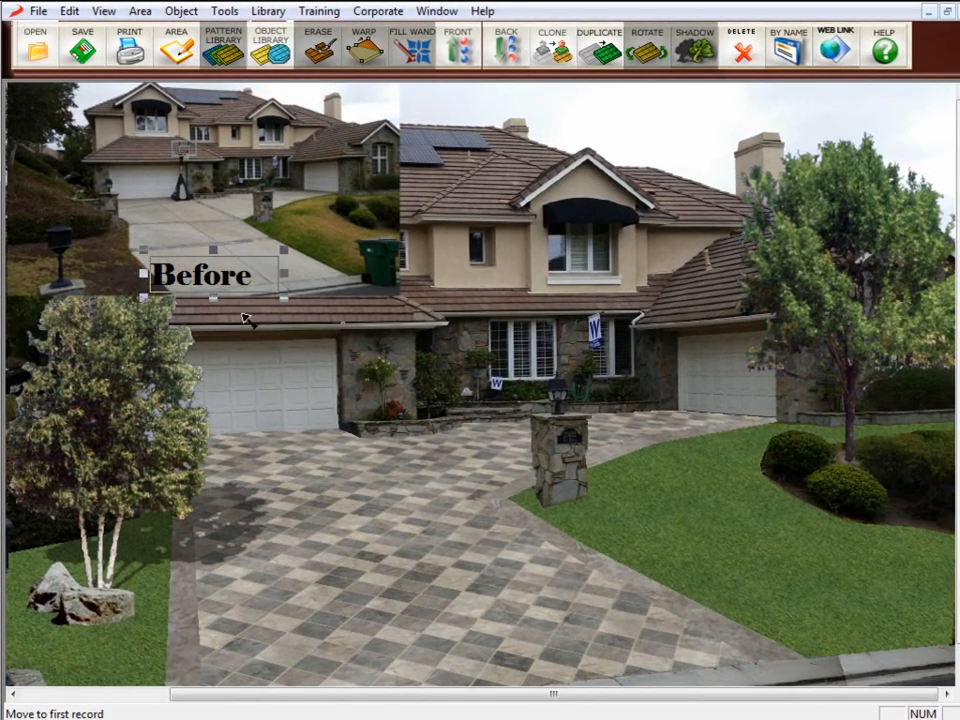
left_click(245, 318)
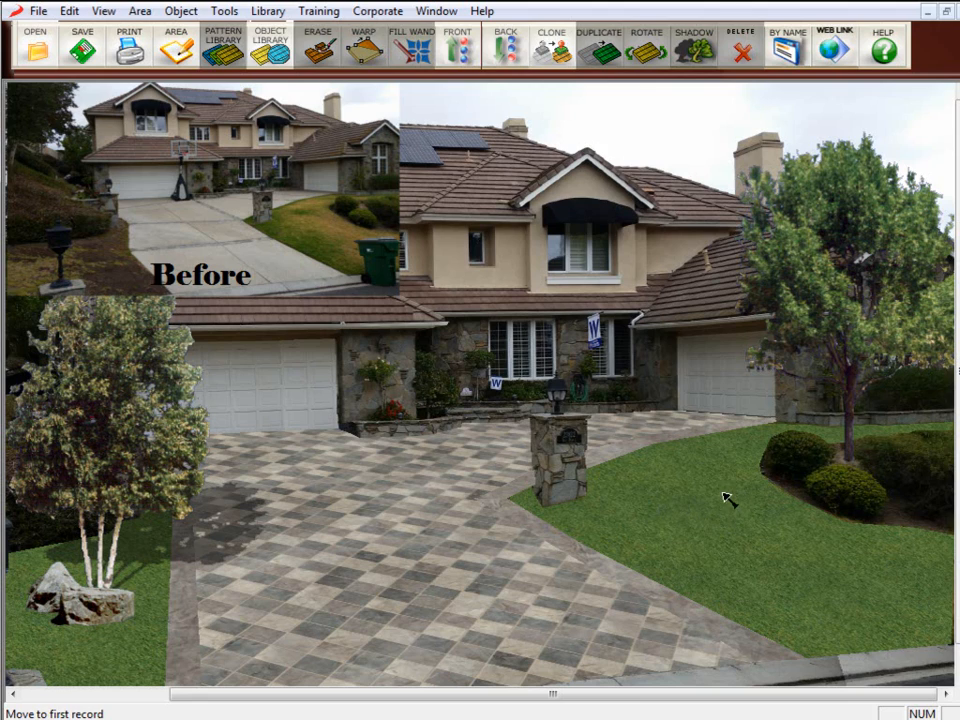
Import the DaVinci logo image as an object and place it in the upper-right corner of the design.
left_click(38, 11)
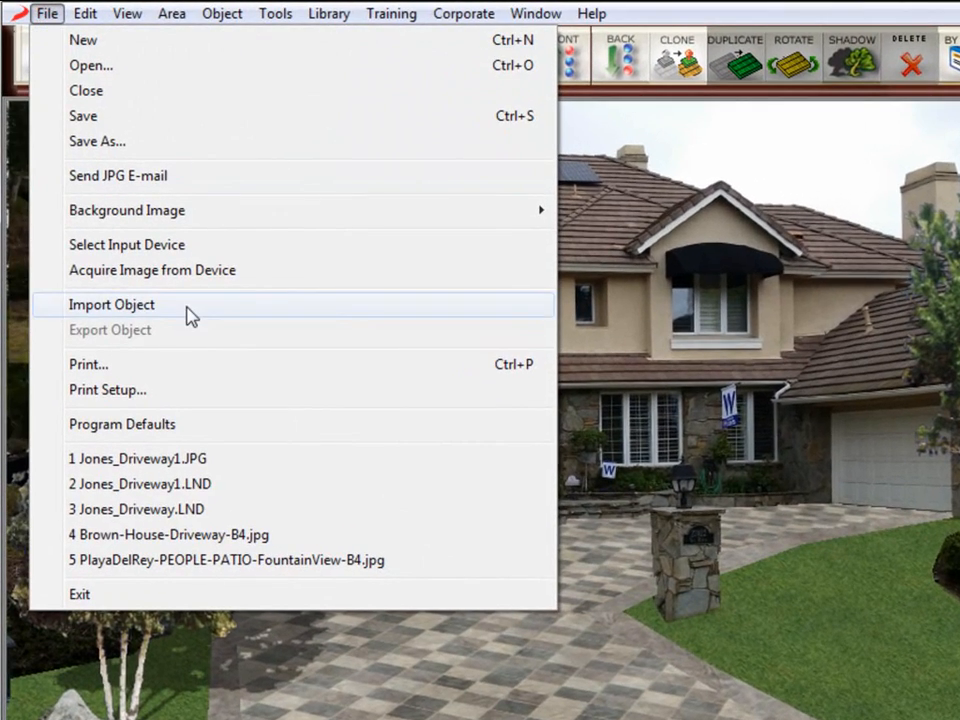
left_click(167, 279)
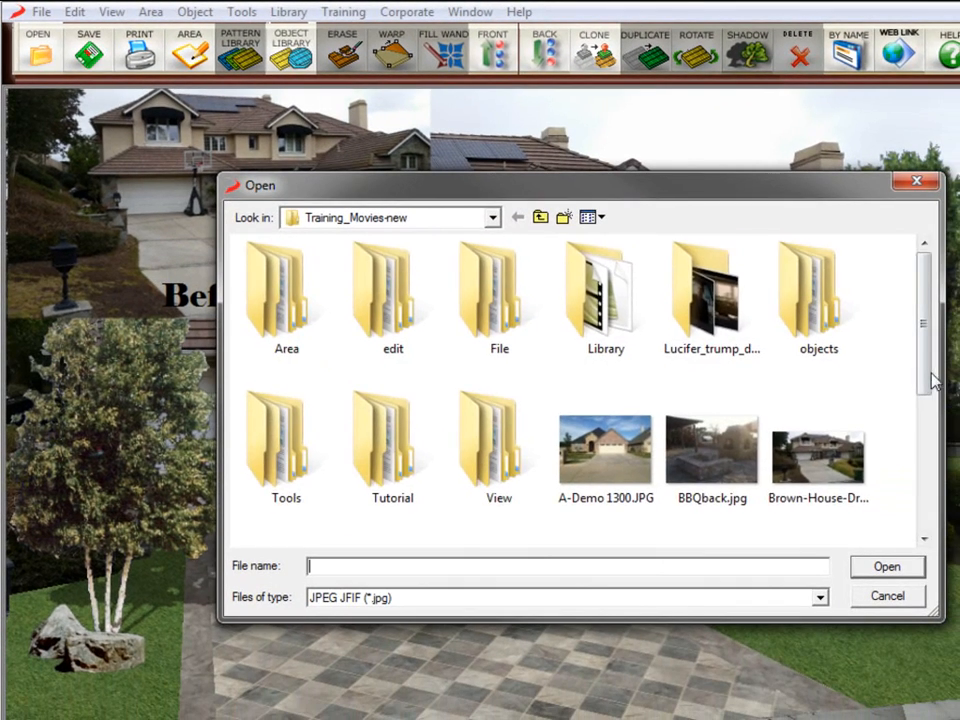
left_click_drag(926, 366, 926, 472)
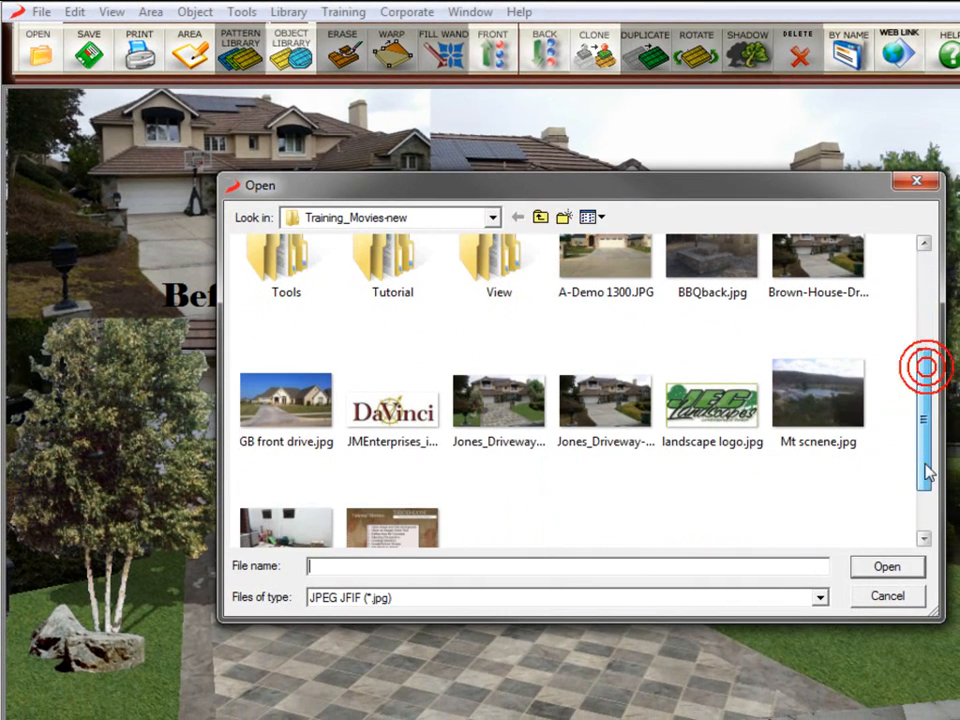
left_click(388, 416)
double_click(388, 416)
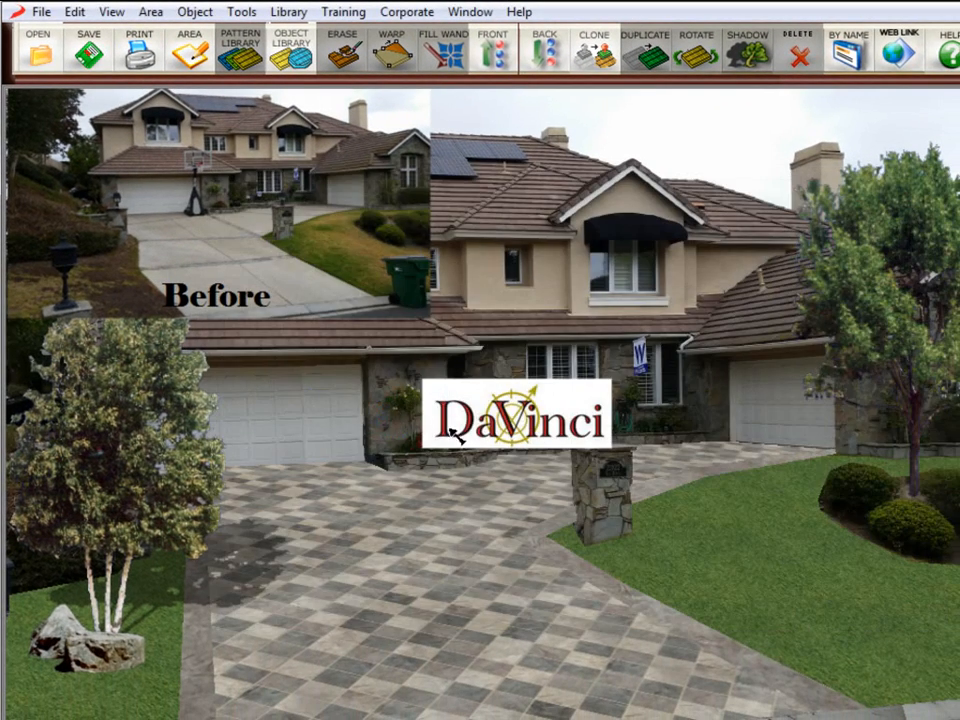
left_click_drag(469, 425, 858, 143)
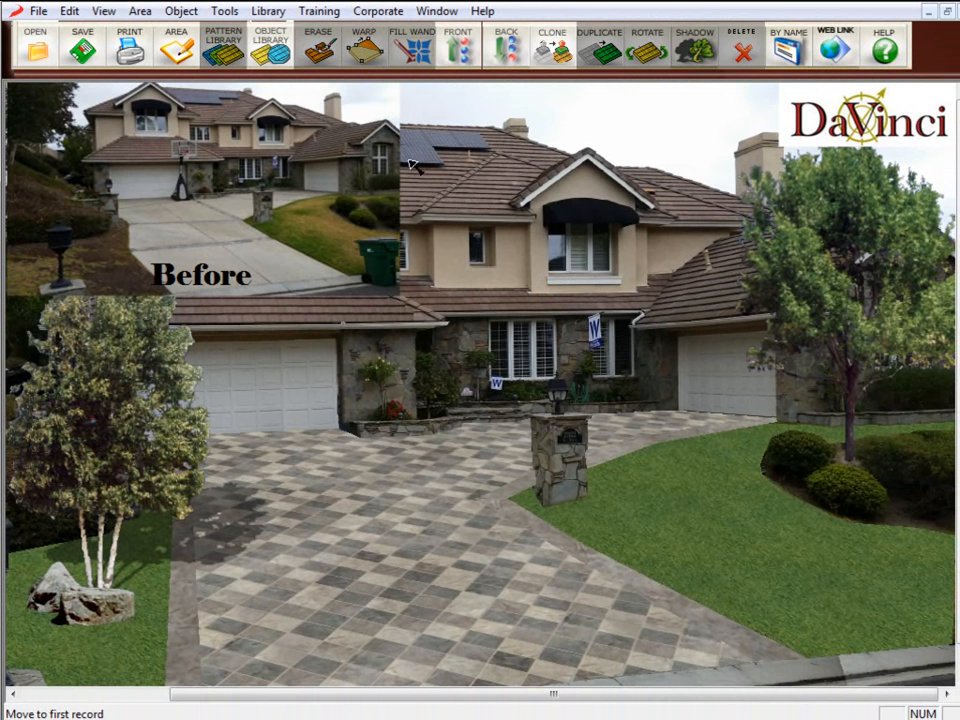
Add a text object with the company phone number and place it at the top beside the logo.
left_click(220, 12)
left_click(252, 174)
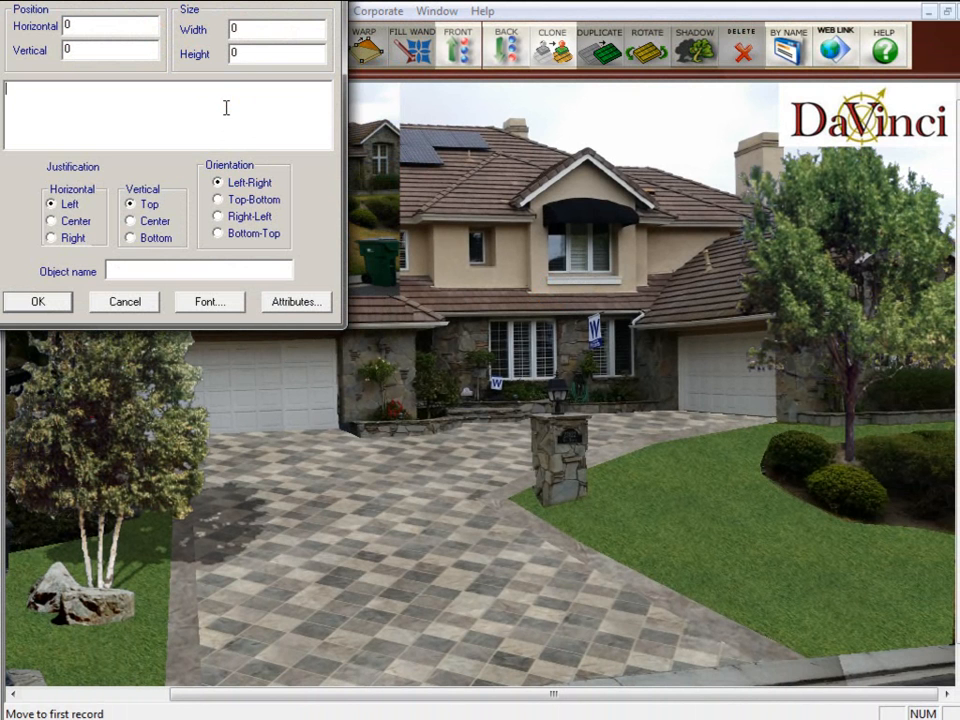
left_click(37, 300)
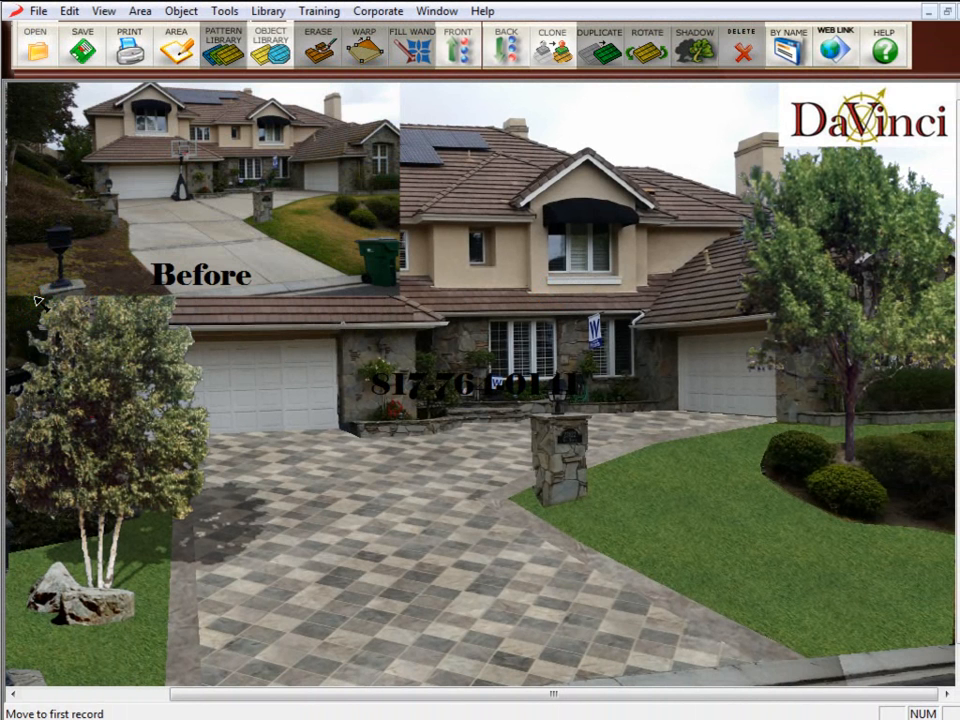
left_click_drag(418, 381, 608, 123)
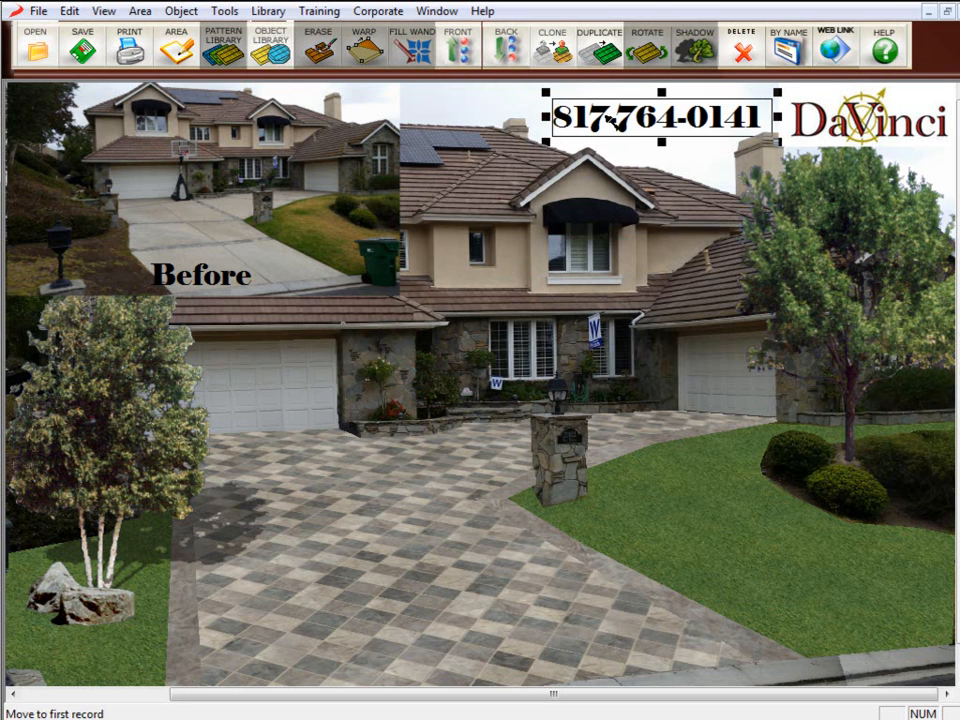
left_click(662, 159)
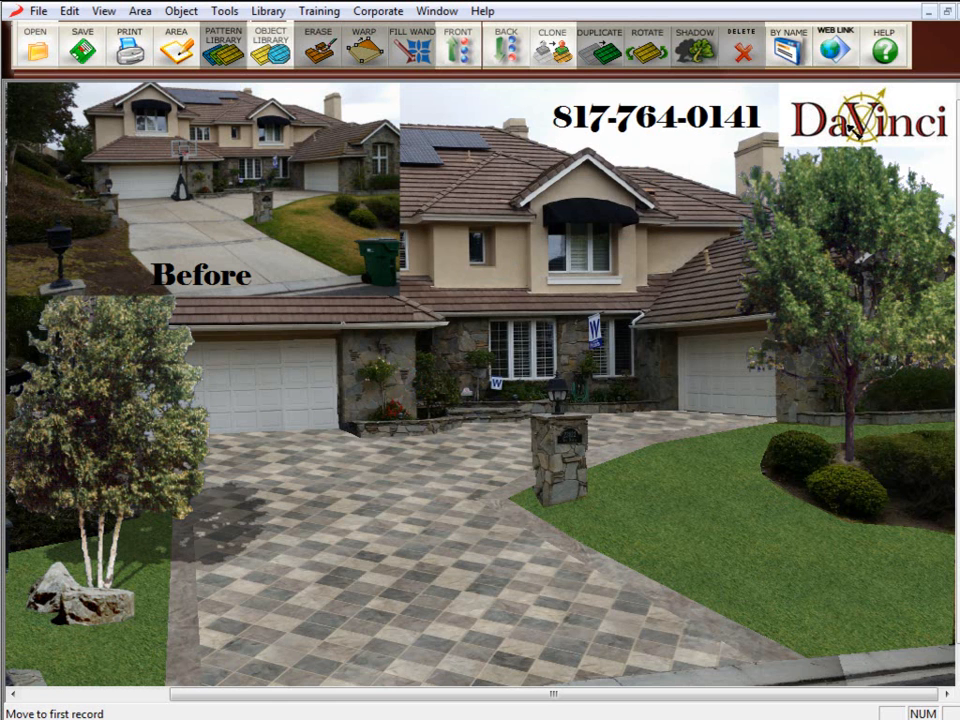
Move the phone number below the logo and realign the logo in the upper-right corner above it.
left_click_drag(655, 144, 838, 200)
left_click(812, 120)
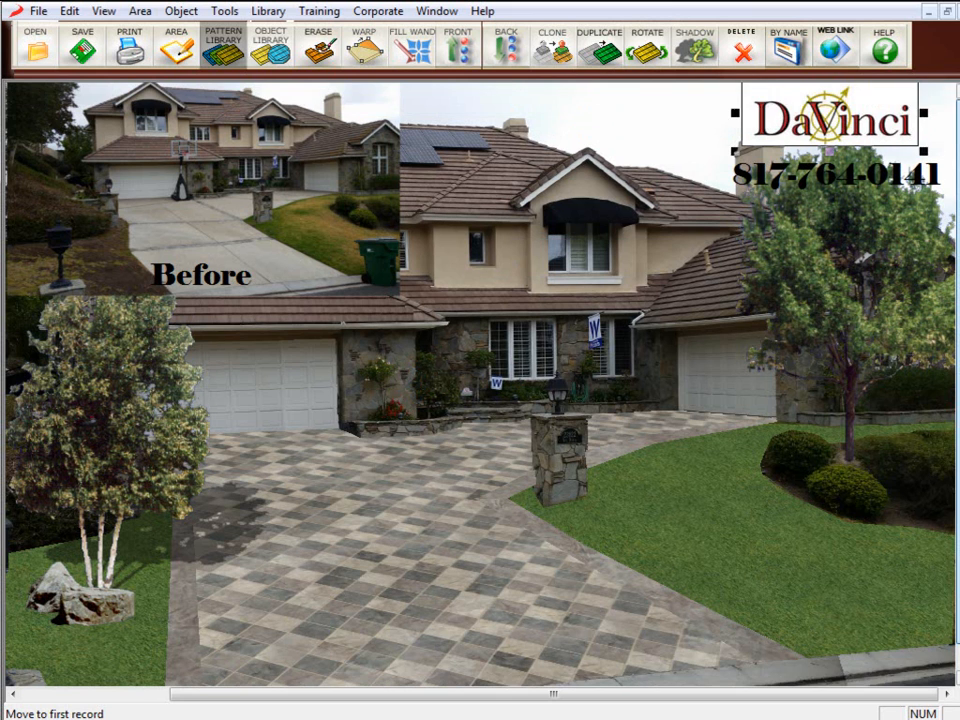
left_click_drag(825, 130, 866, 132)
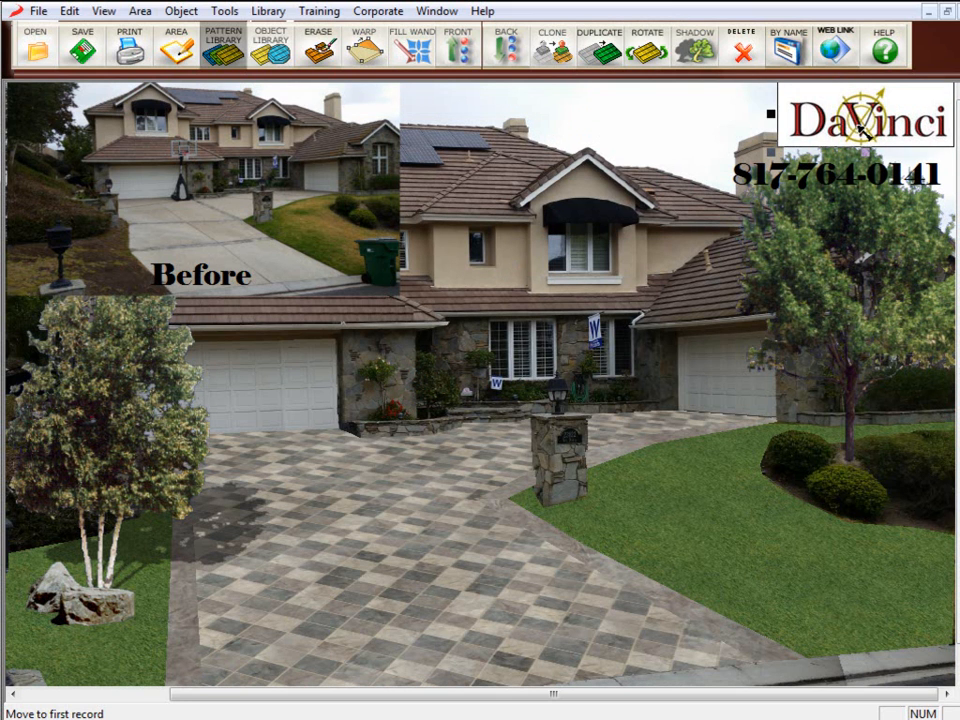
left_click(850, 178)
left_click(636, 136)
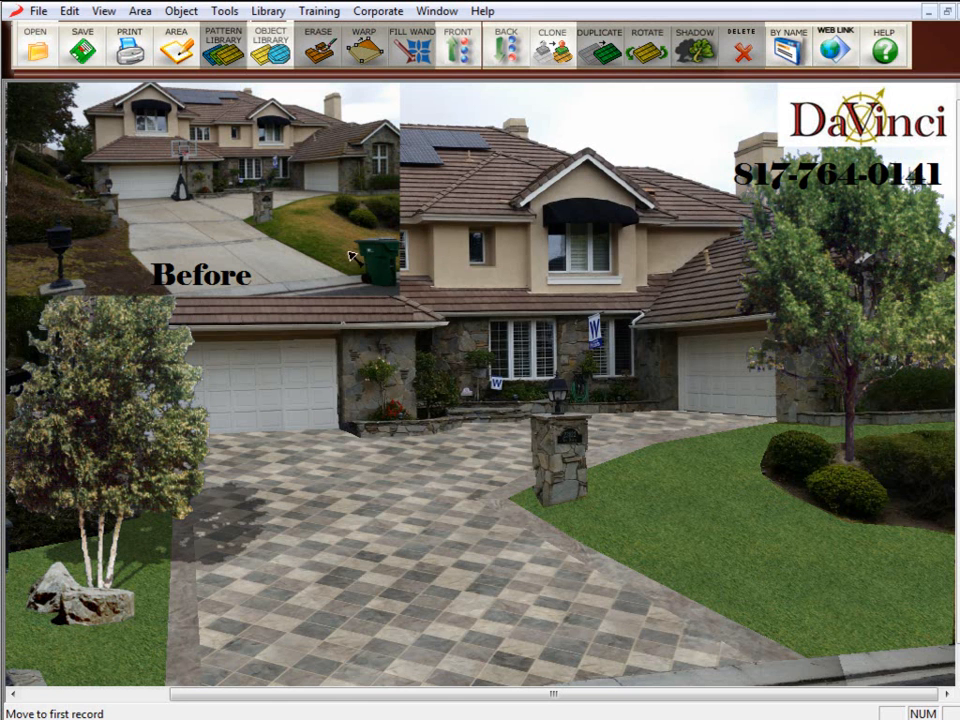
Save the design as a Land LND file named Jones_Driveway_after with B4.
left_click(40, 12)
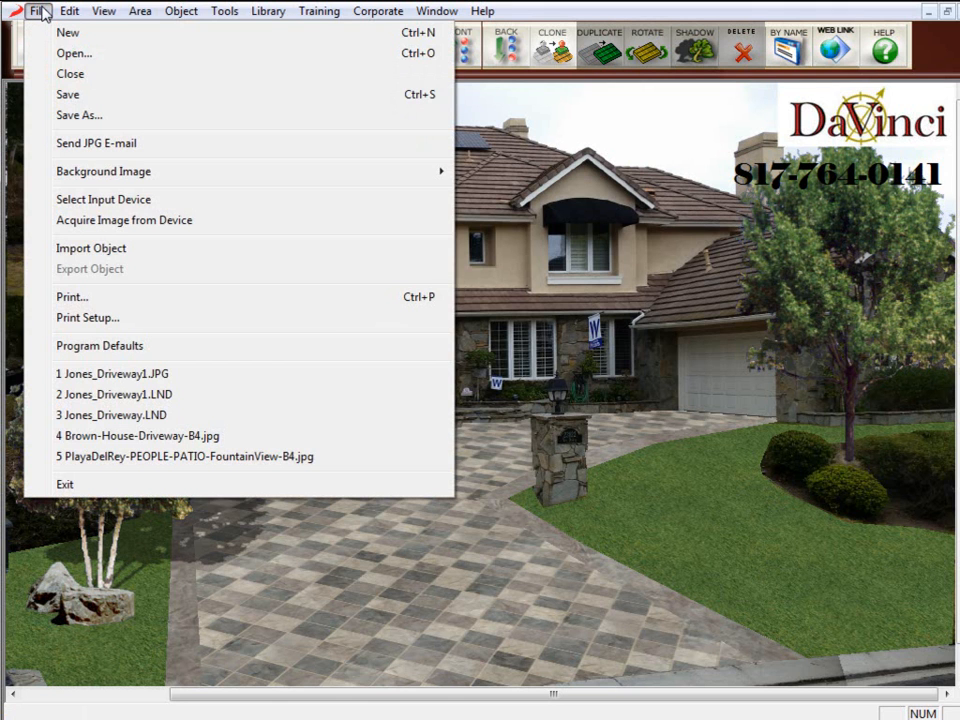
left_click(60, 115)
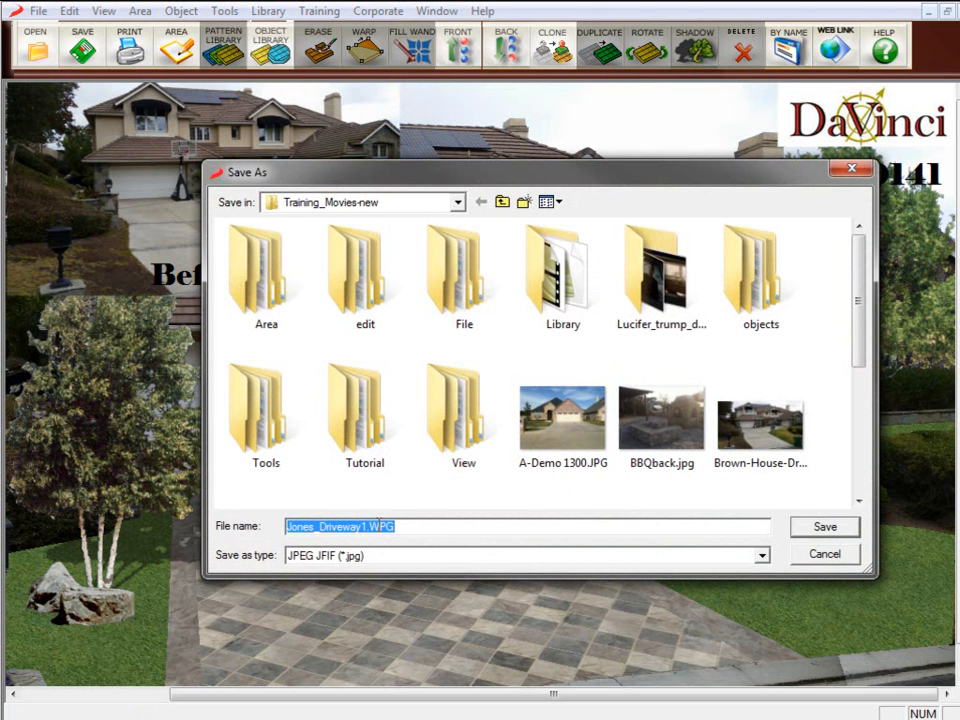
left_click_drag(403, 526, 363, 530)
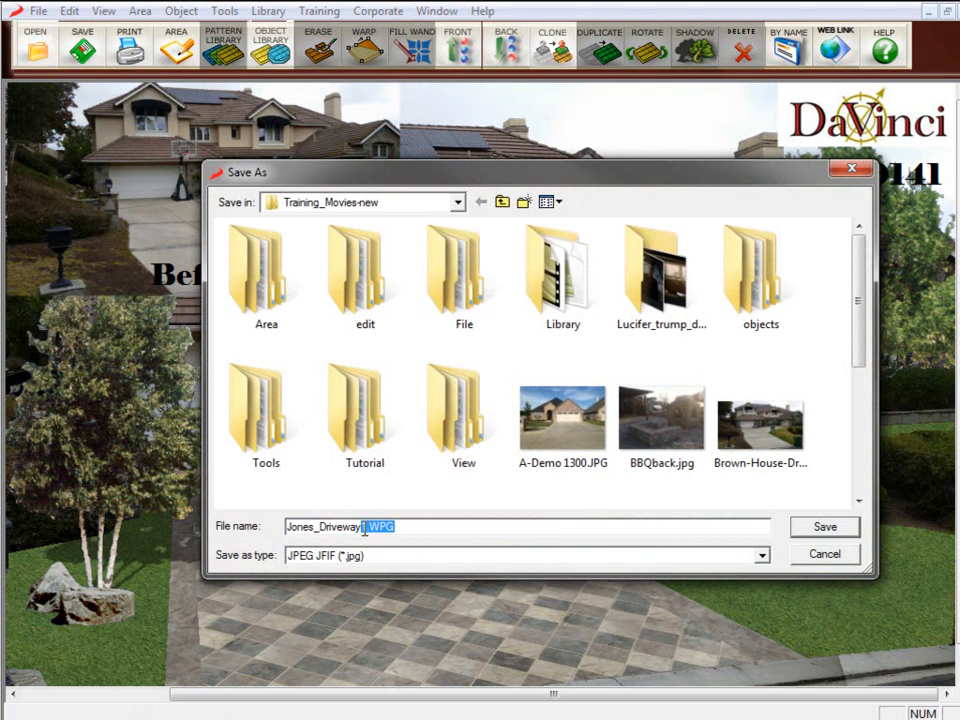
left_click(400, 556)
left_click(393, 572)
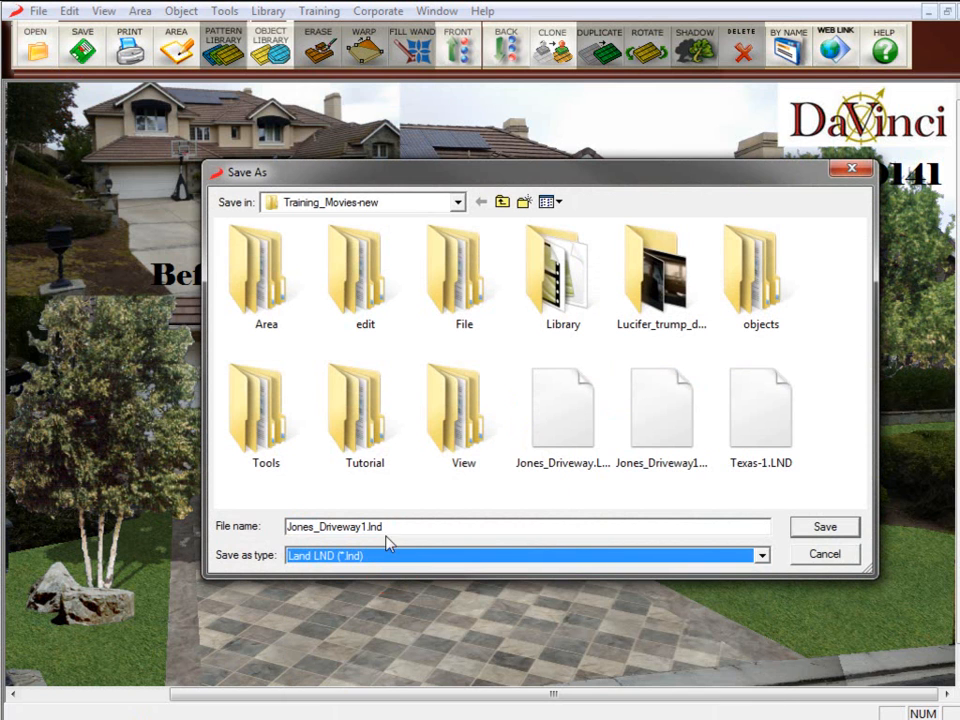
left_click(389, 526)
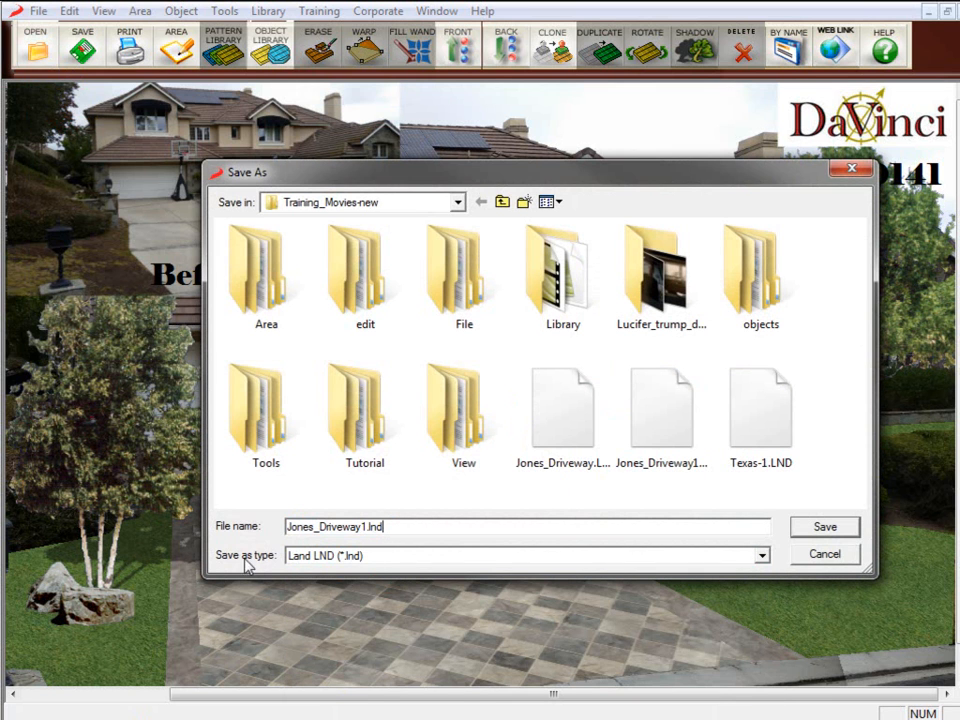
left_click_drag(397, 526, 362, 527)
type("_after with")
left_click(820, 528)
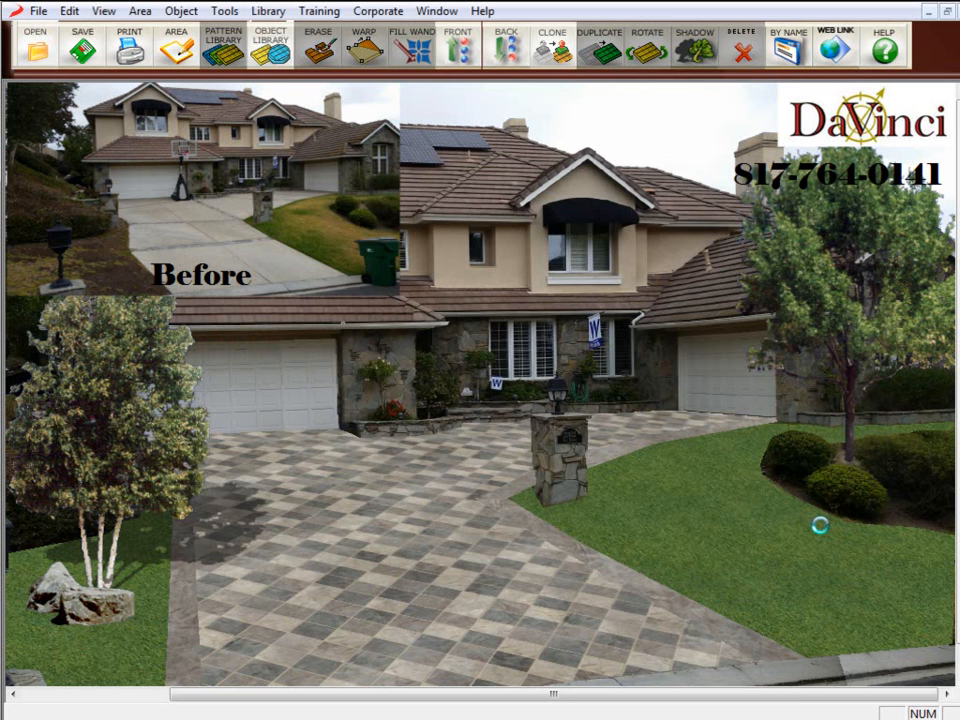
Save a JPEG JFIF copy of the design named Jones_Driveway_after with B4.jpg.
left_click(38, 12)
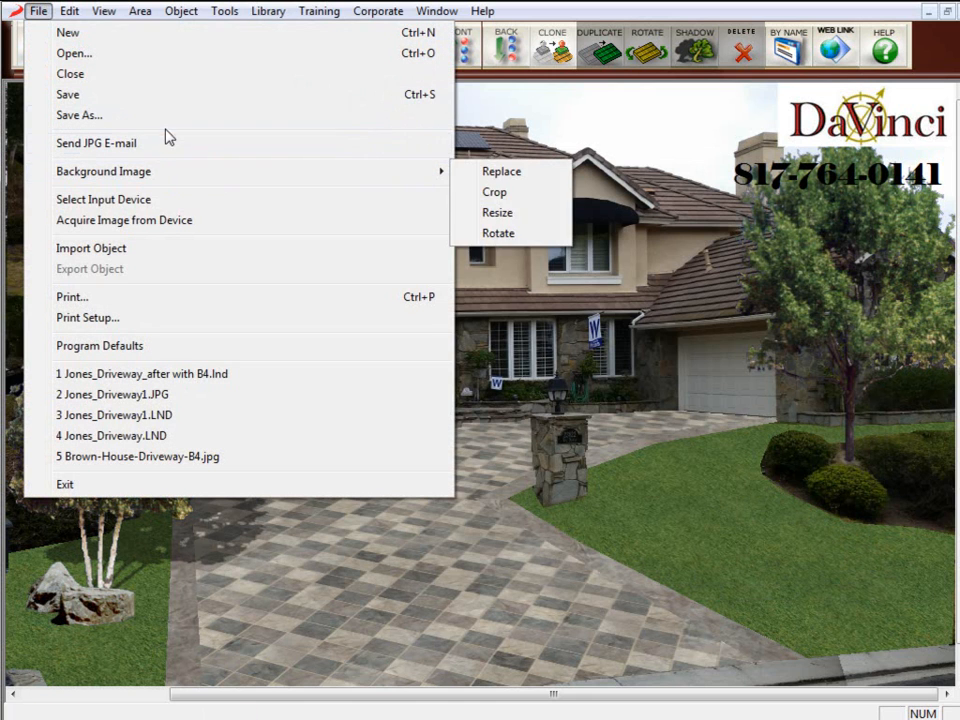
left_click(150, 115)
left_click(455, 555)
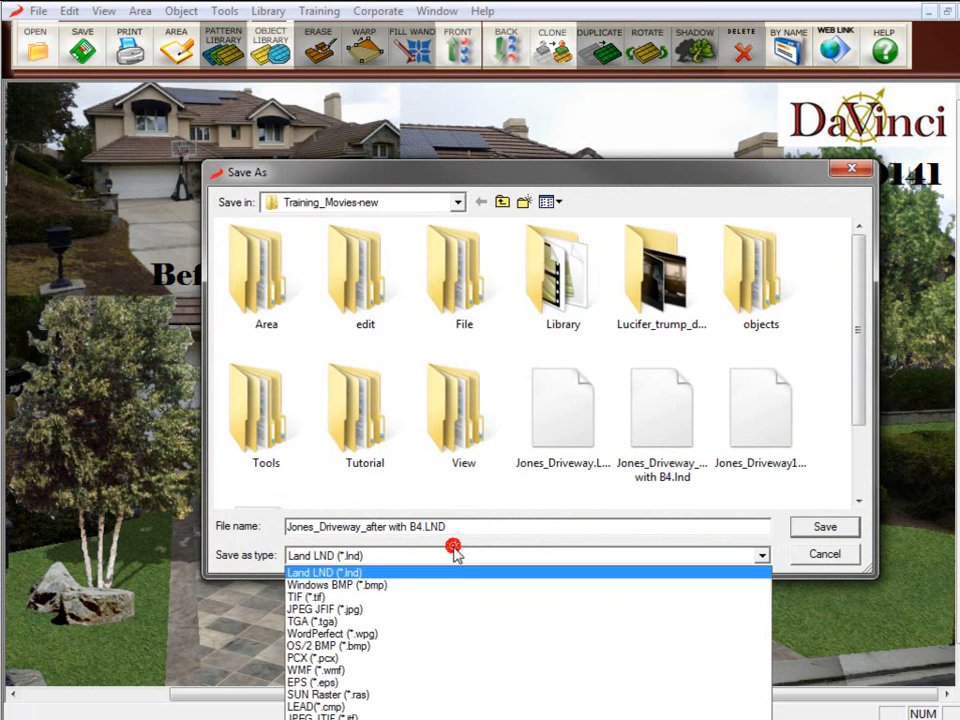
left_click(403, 609)
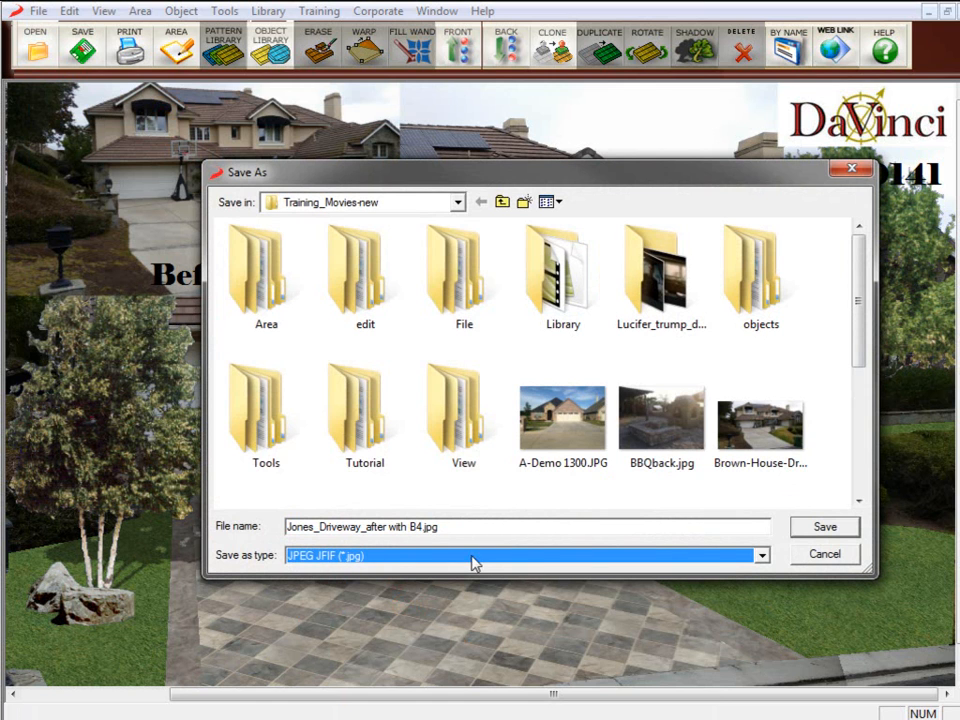
left_click(822, 532)
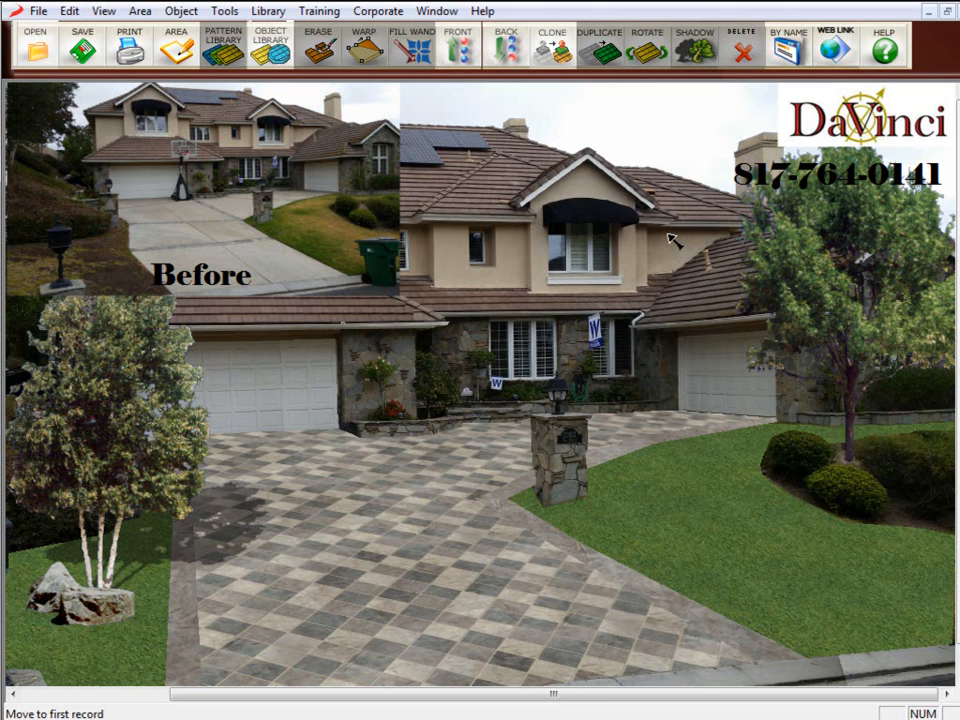
Send the design as a JPG e-mail attachment to the recipient.
left_click(38, 11)
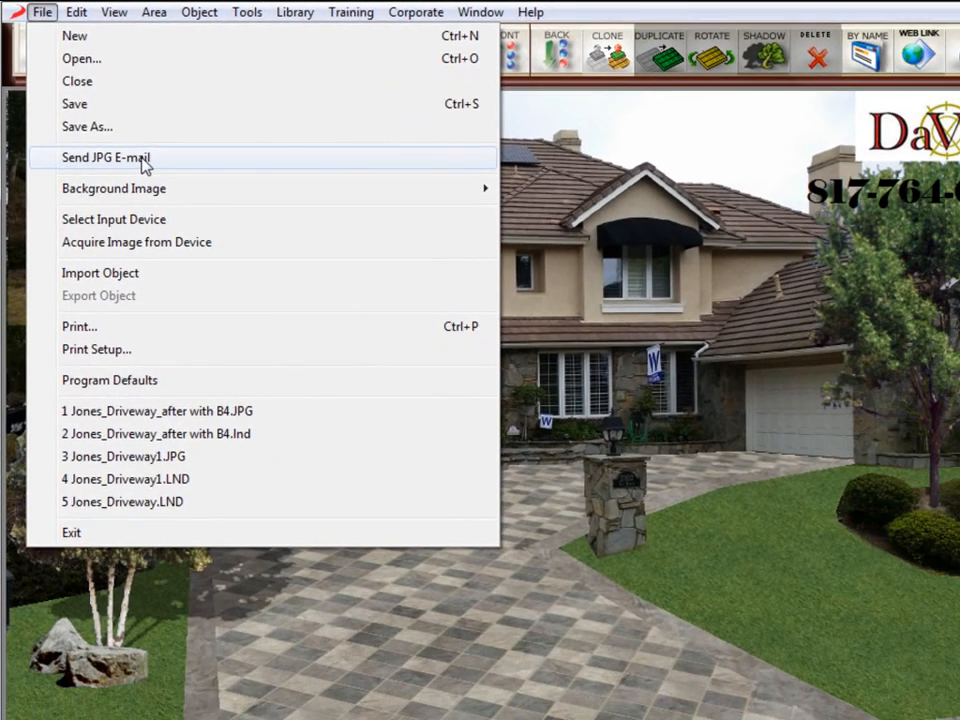
left_click(170, 184)
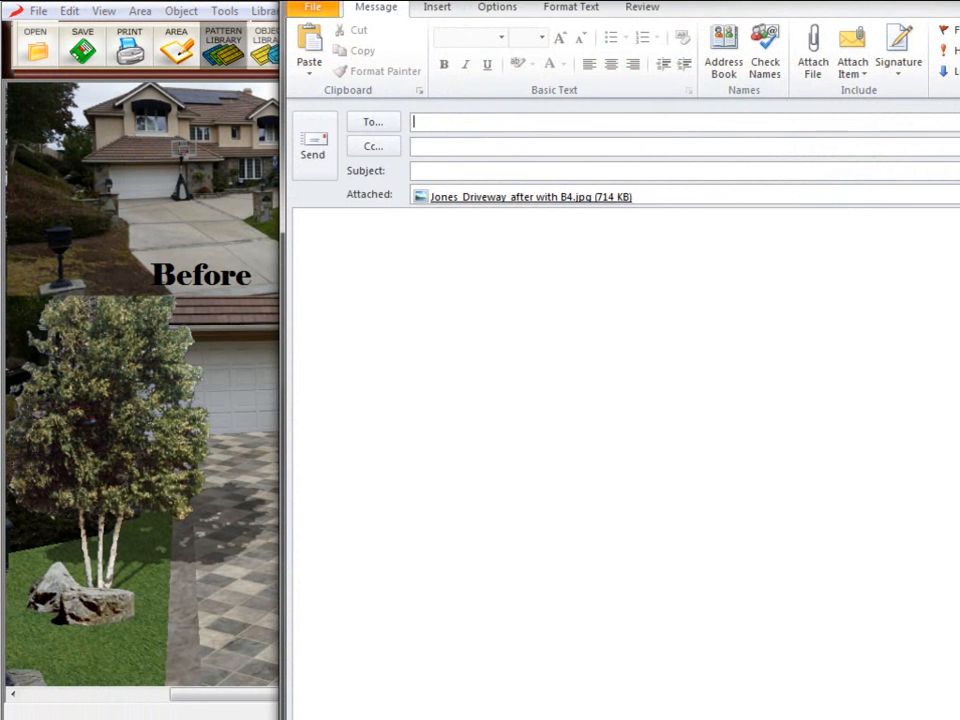
left_click_drag(629, 0, 420, 72)
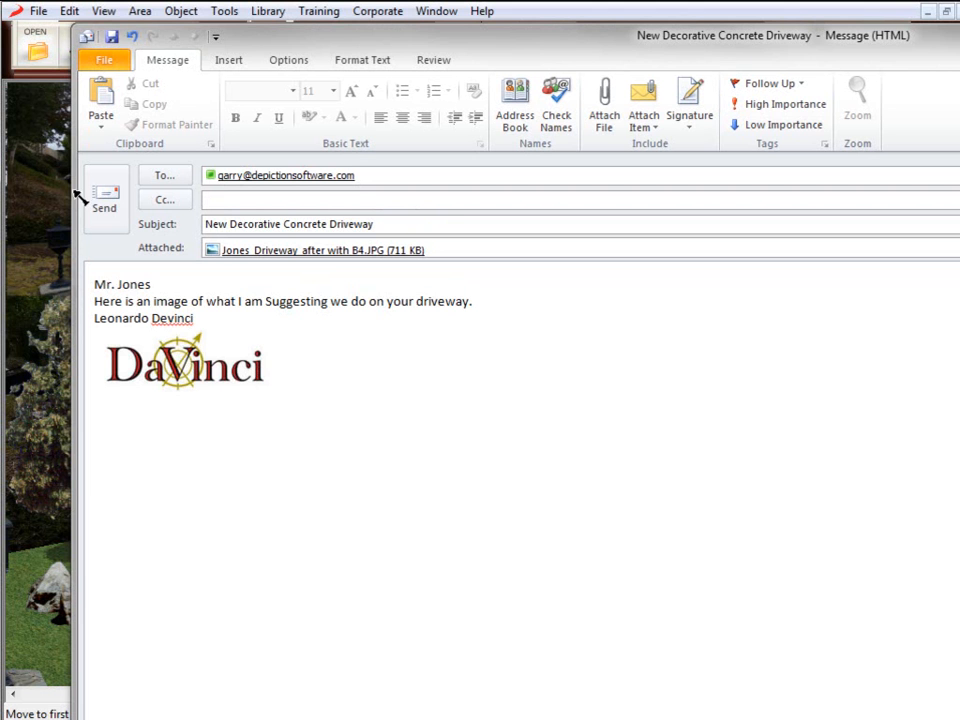
left_click(110, 215)
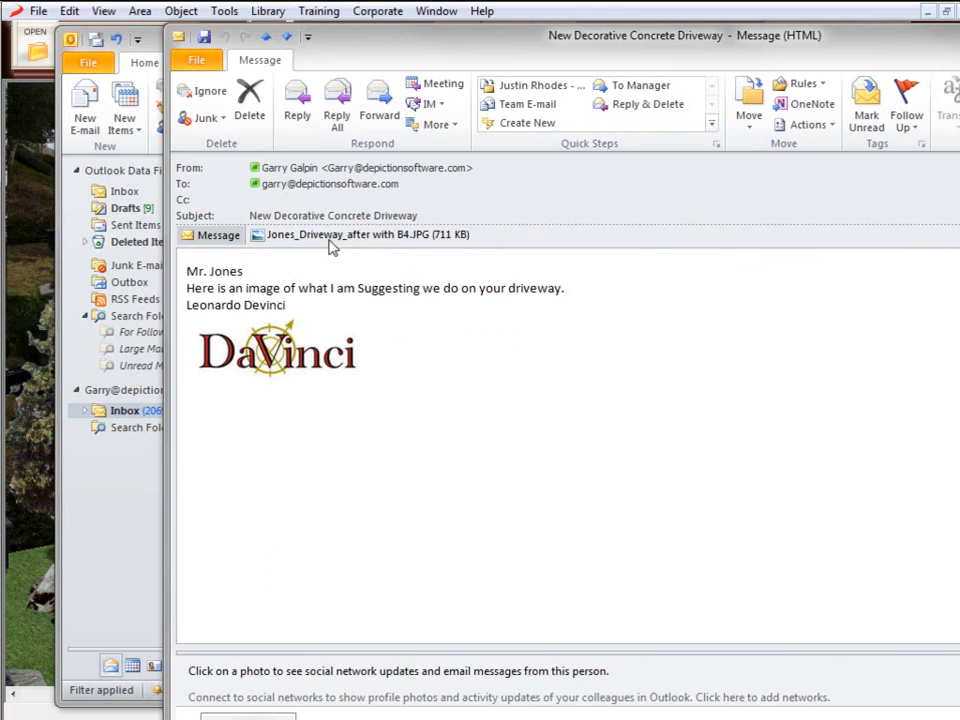
Open the received e-mail's JPEG attachment to review the image, then close the viewer.
double_click(303, 235)
left_click(598, 434)
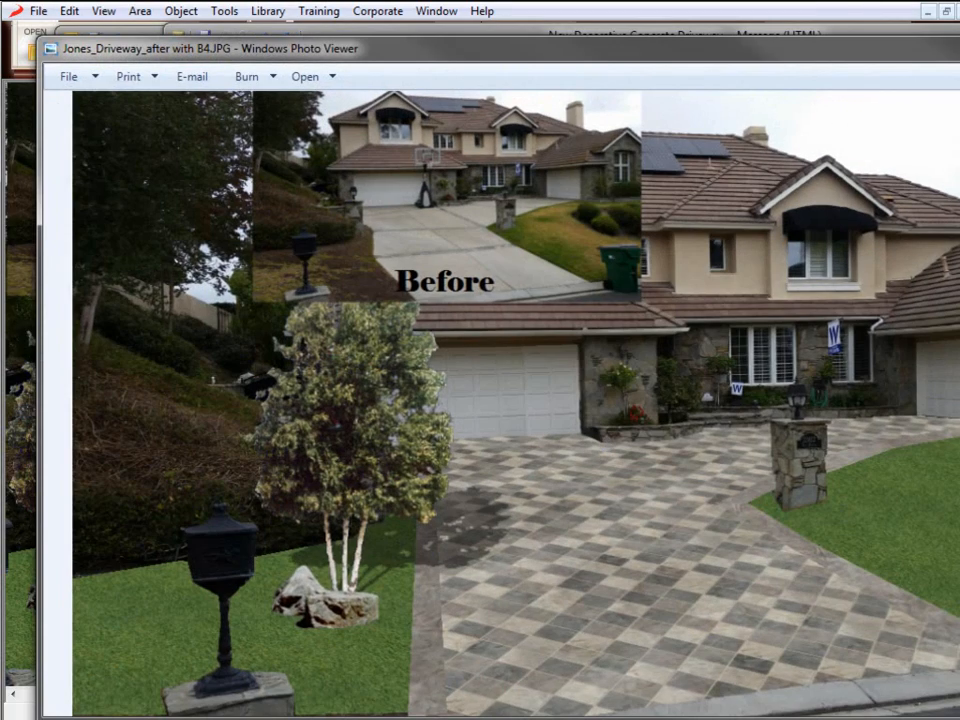
left_click_drag(959, 51, 900, 33)
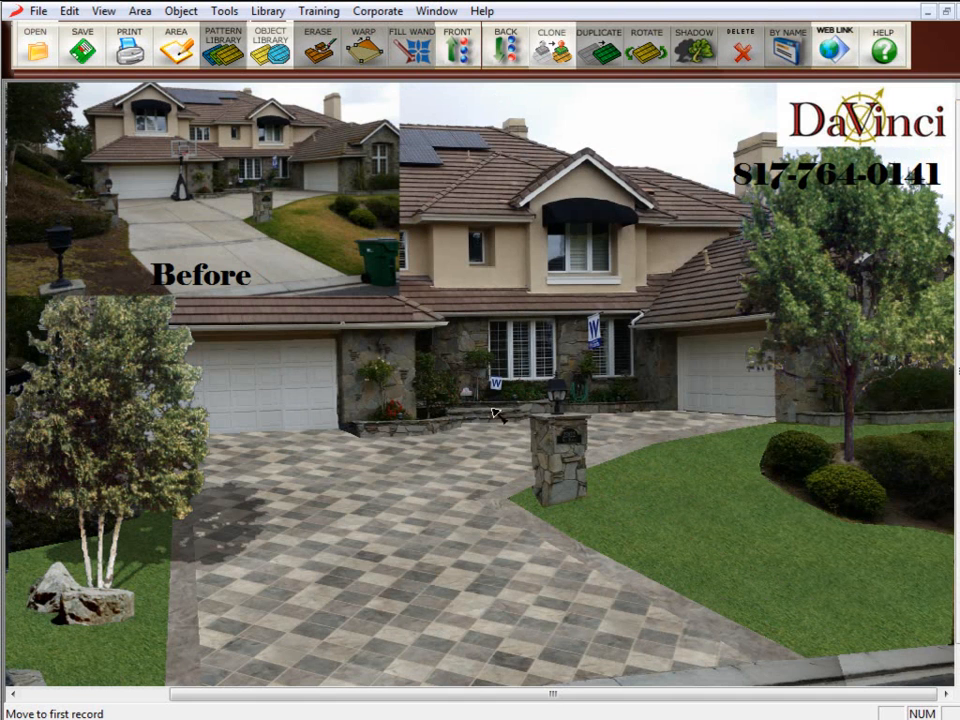
Switch between the JPG and LND design windows to compare them.
left_click(436, 11)
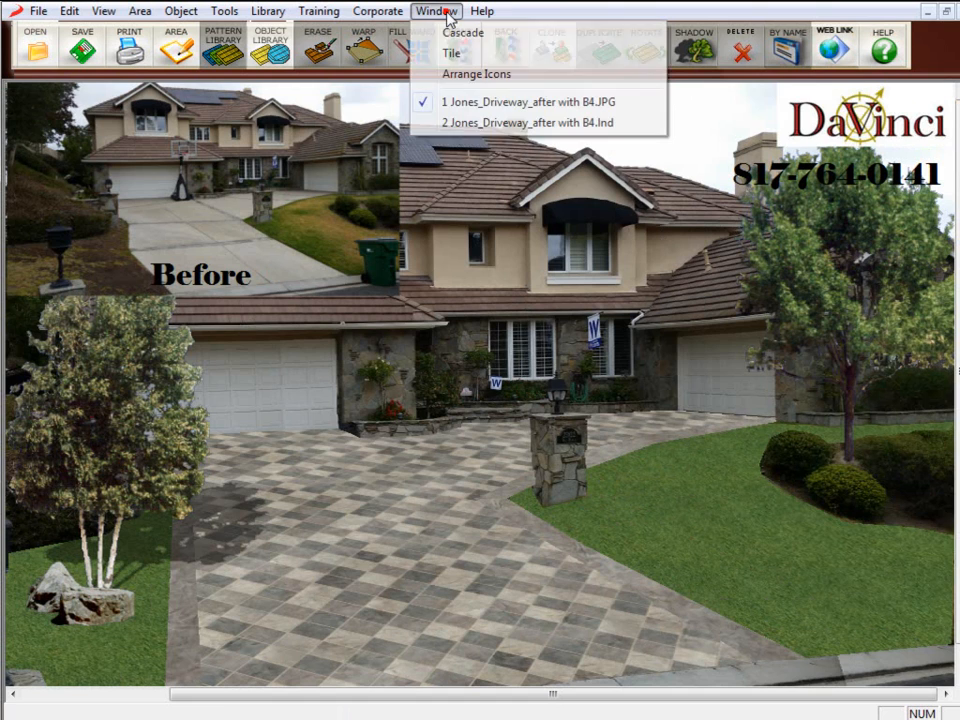
left_click(478, 123)
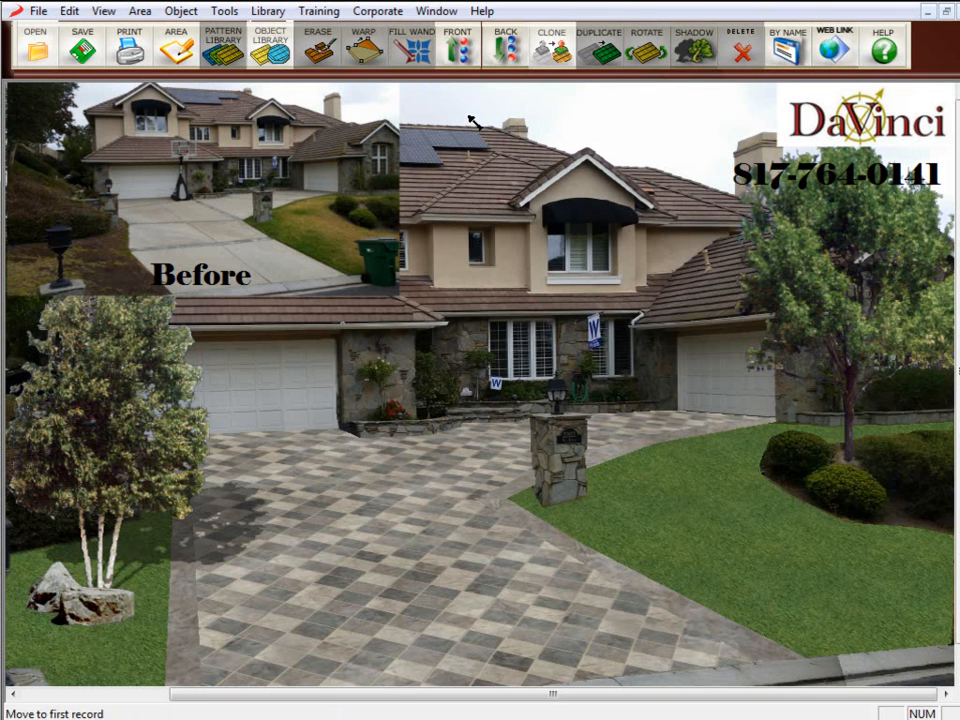
left_click(421, 11)
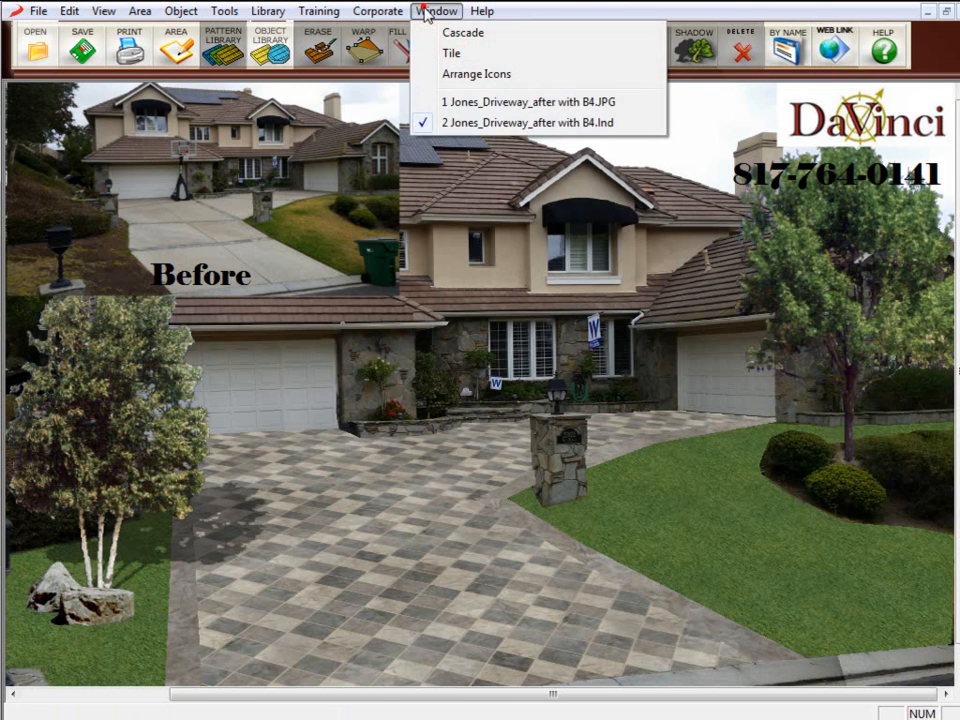
left_click(465, 103)
left_click(258, 253)
left_click(180, 275)
left_click(427, 464)
left_click(515, 443)
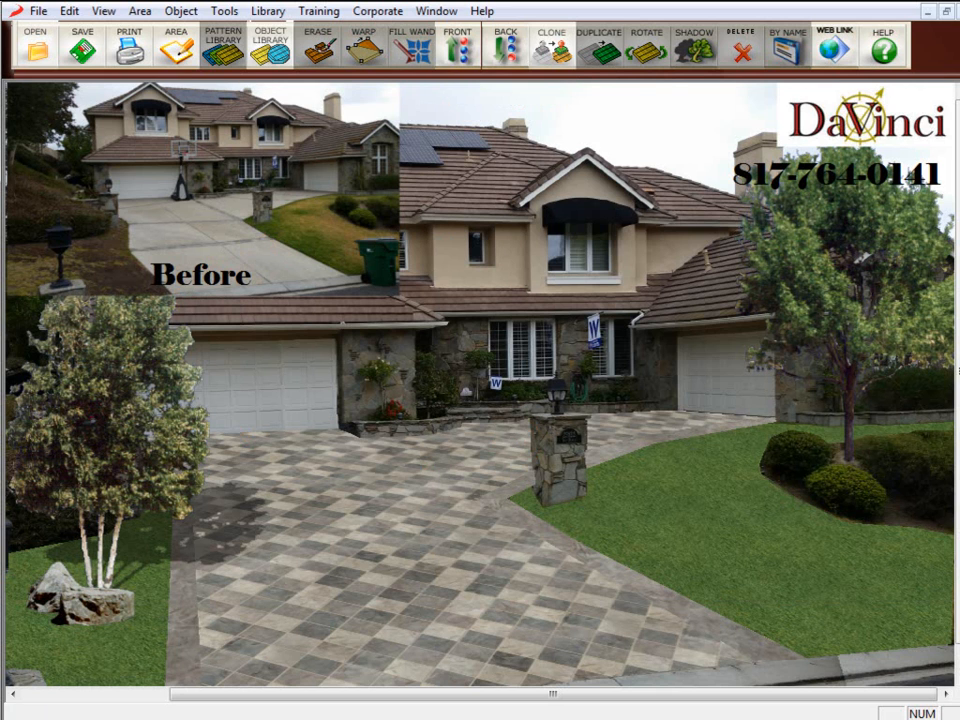
Switch to the LND design window and shift the Before photo inset slightly to the left.
left_click(440, 12)
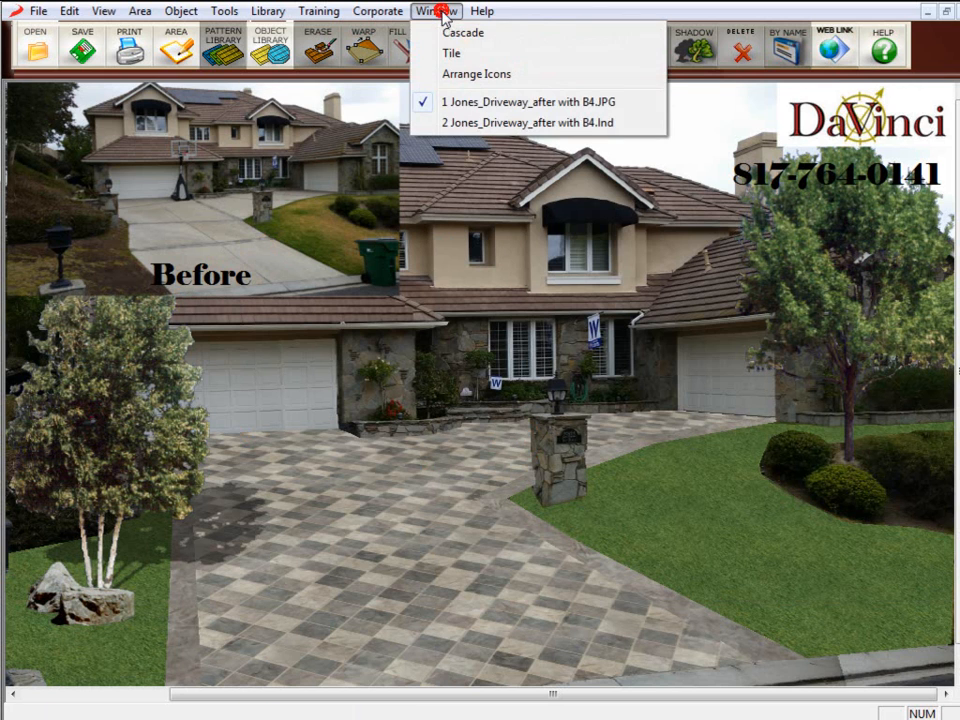
left_click(473, 129)
left_click_drag(300, 216, 258, 222)
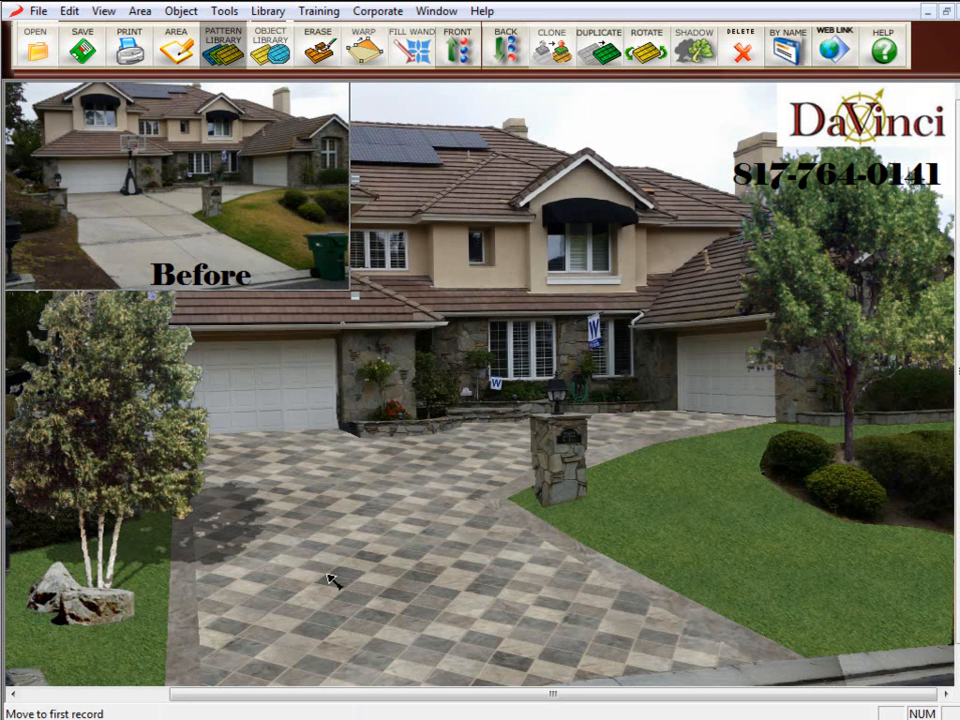
Shift the Before photo inset and its Before label further to the left.
left_click_drag(367, 694, 197, 705)
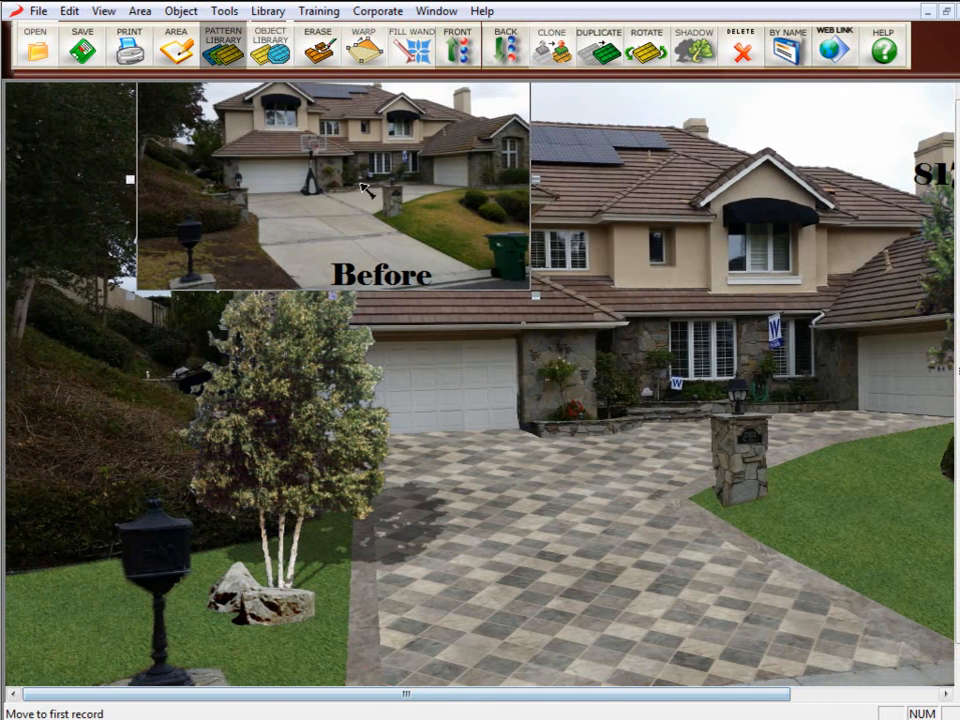
left_click_drag(311, 192, 180, 192)
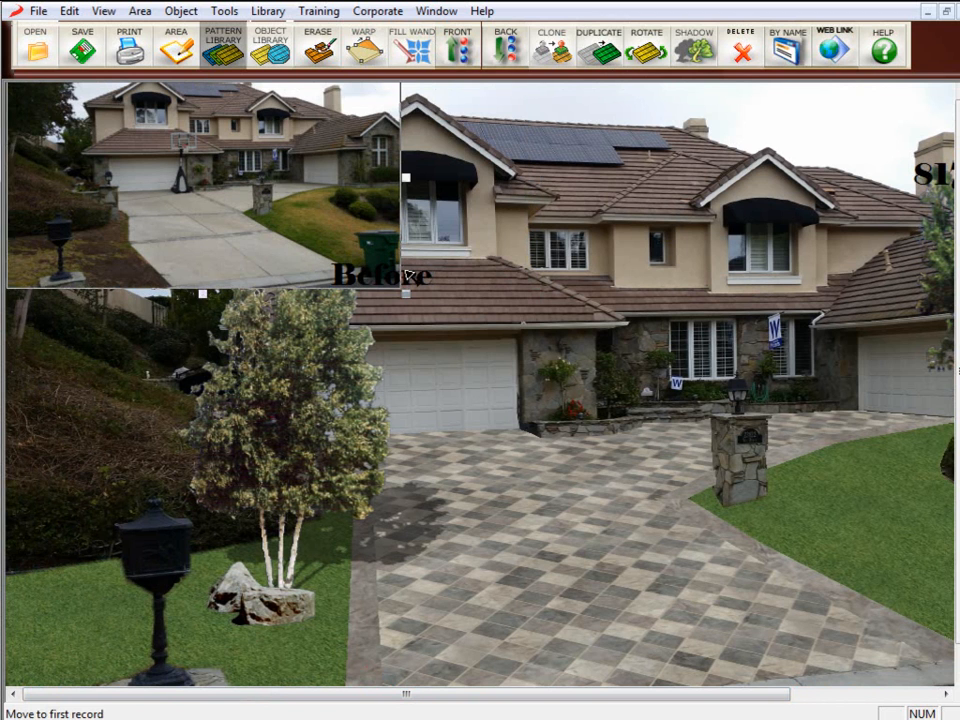
left_click(420, 280)
left_click_drag(420, 280, 250, 276)
Delete the tree standing in front of the left garage.
left_click(286, 378)
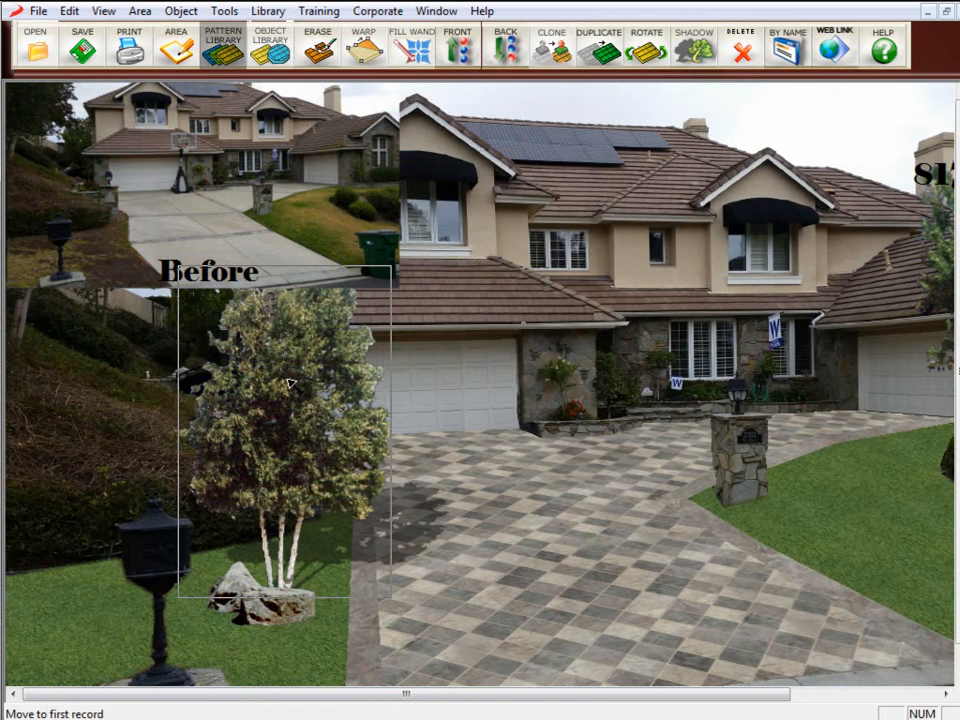
key("Delete")
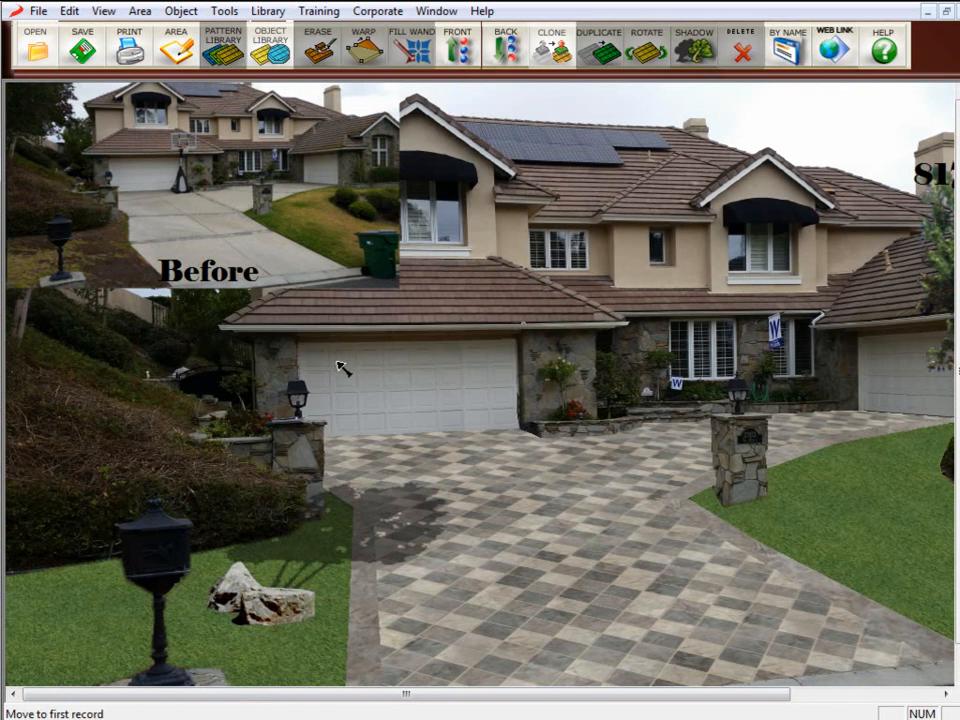
left_click(310, 540)
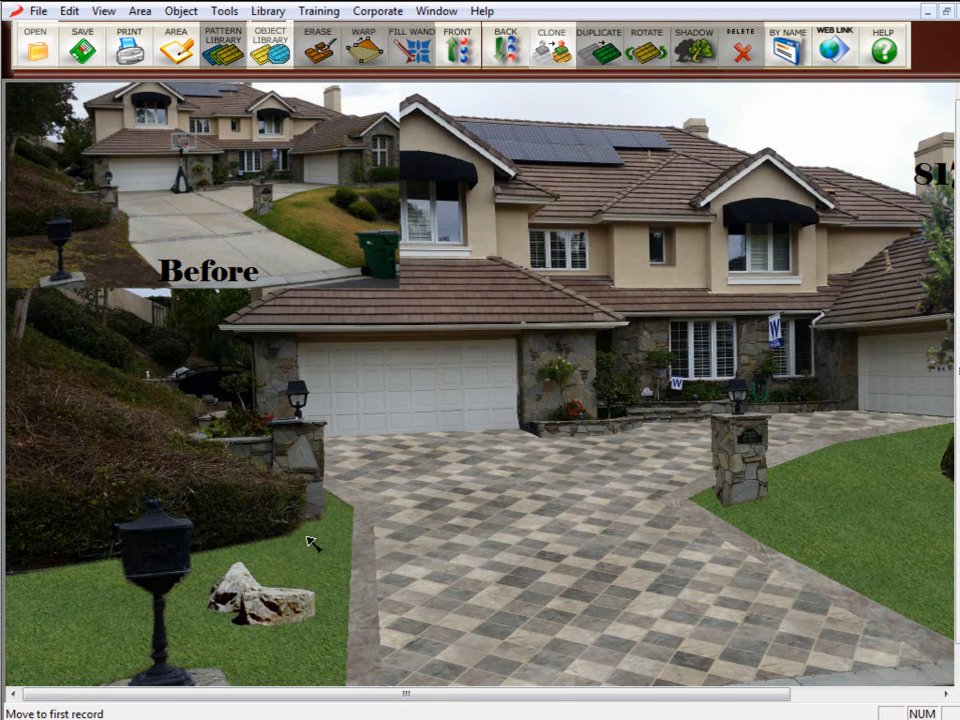
Open the Jones_Driveway_after with B4.lnd design from the projects folder.
left_click_drag(523, 692, 728, 695)
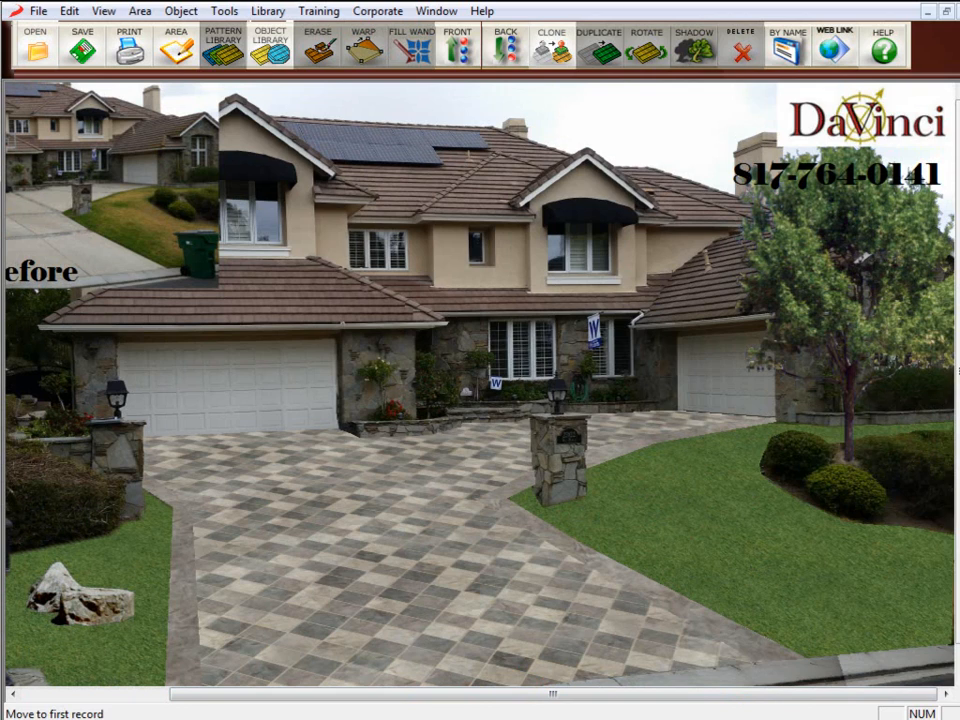
left_click_drag(958, 86, 495, 64)
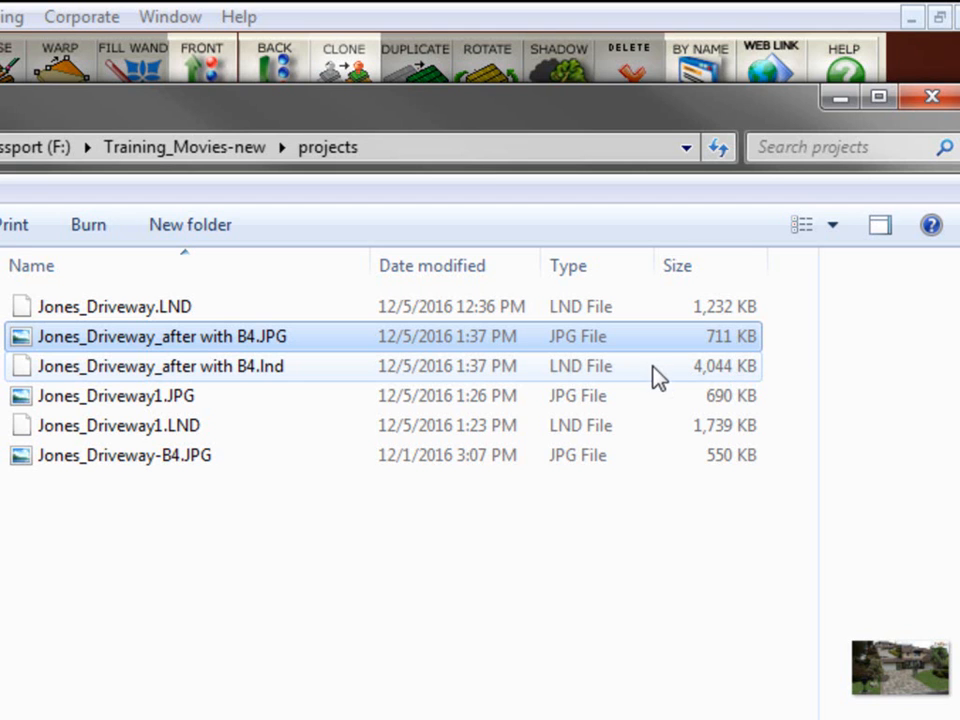
left_click(318, 380)
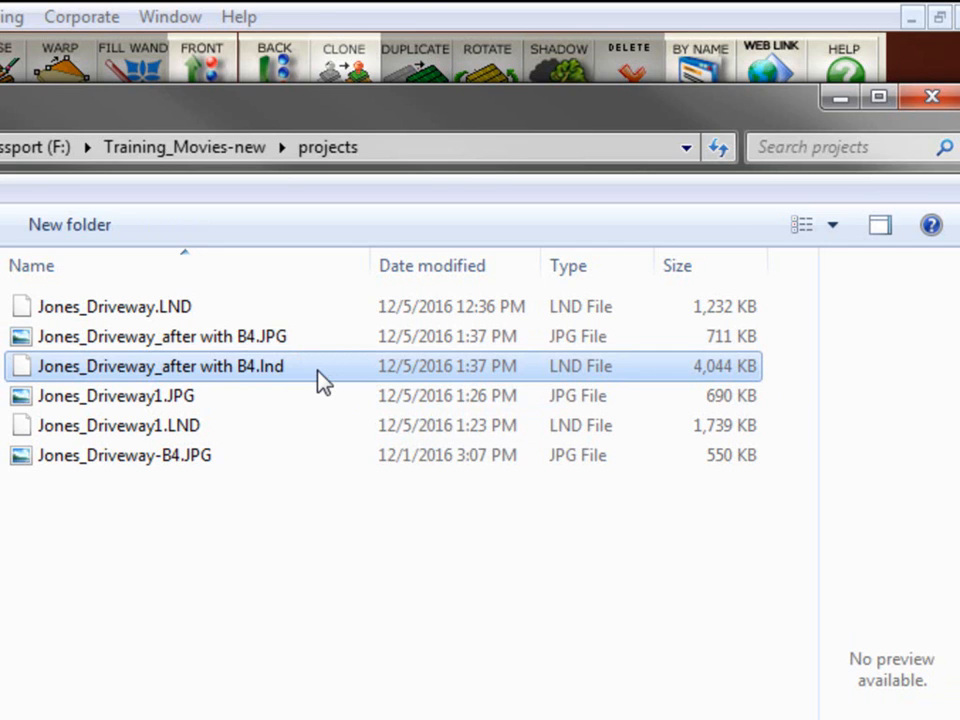
double_click(318, 372)
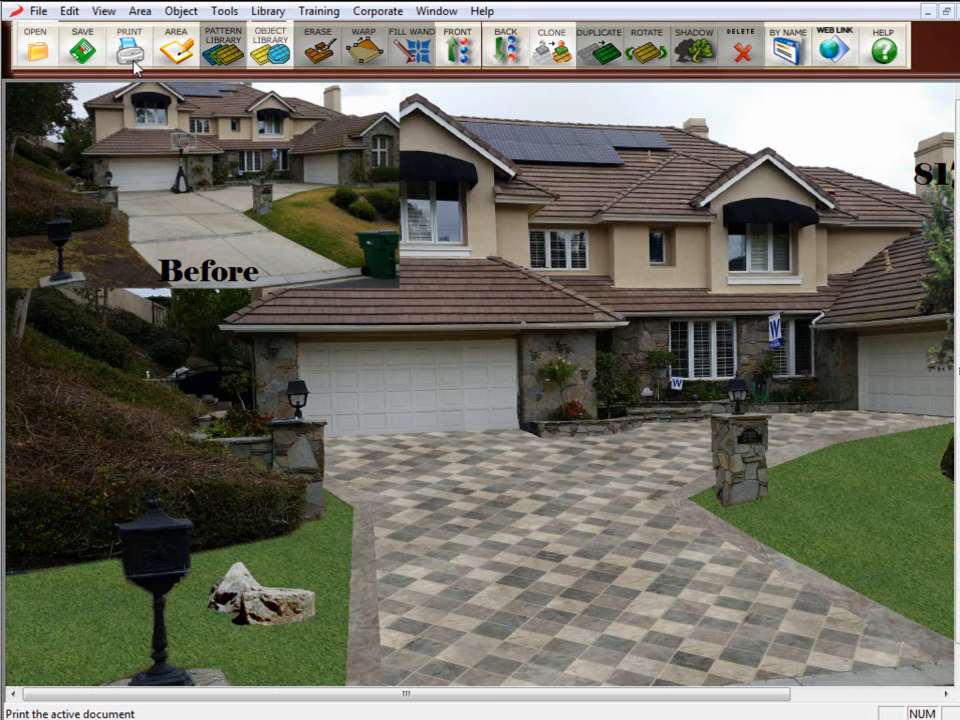
Open the Program Defaults dialog and accept its settings, with printing covering the entire page.
left_click(37, 11)
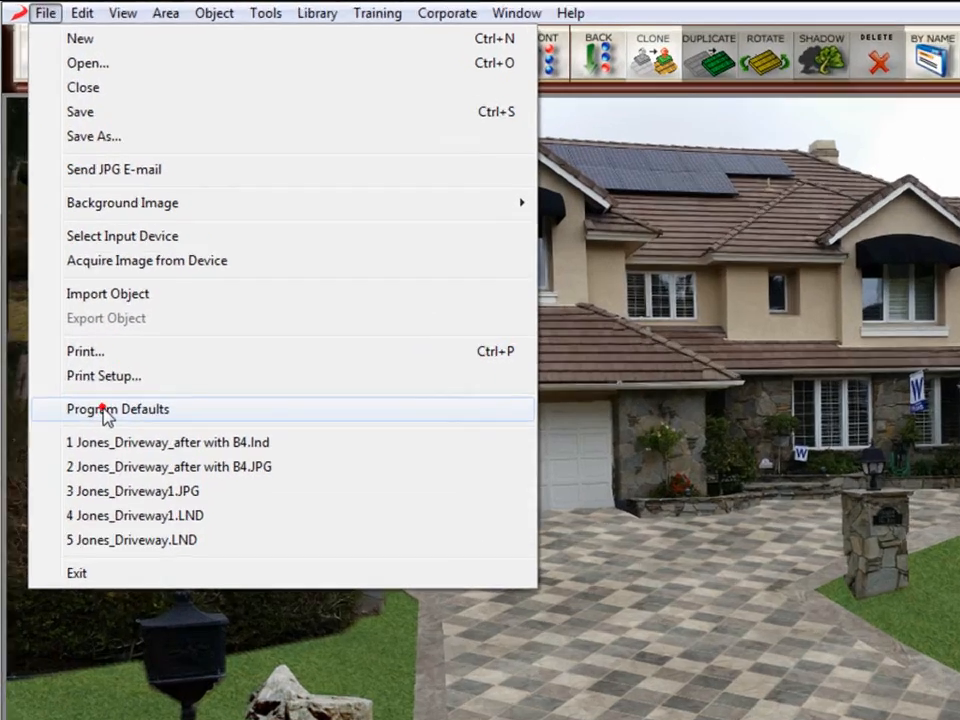
left_click(91, 347)
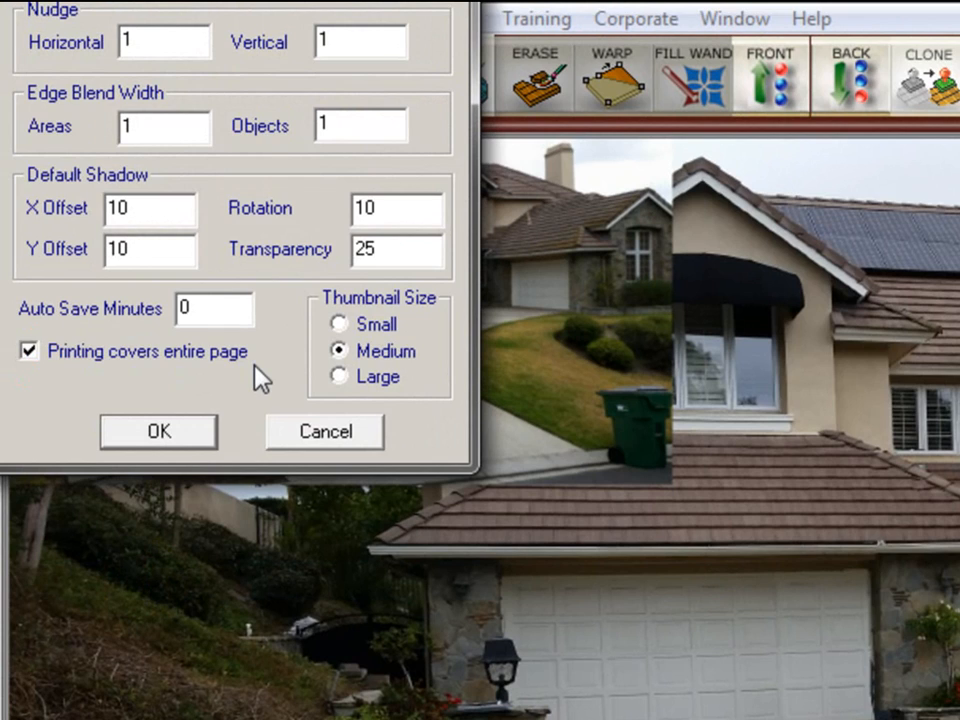
left_click(176, 434)
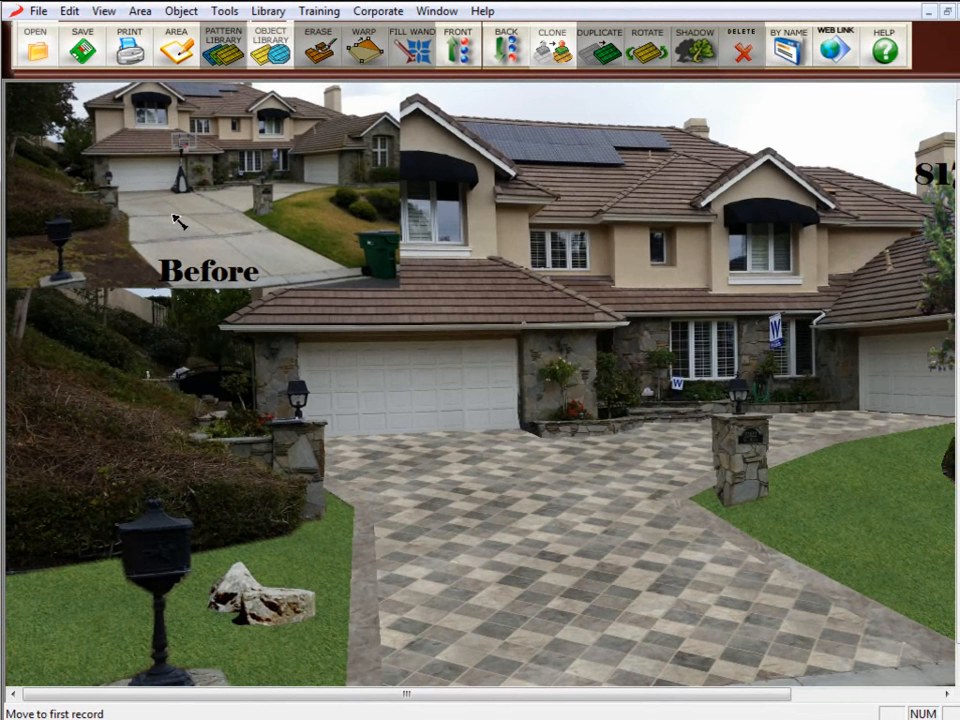
Select the paver driveway area for editing.
double_click(560, 520)
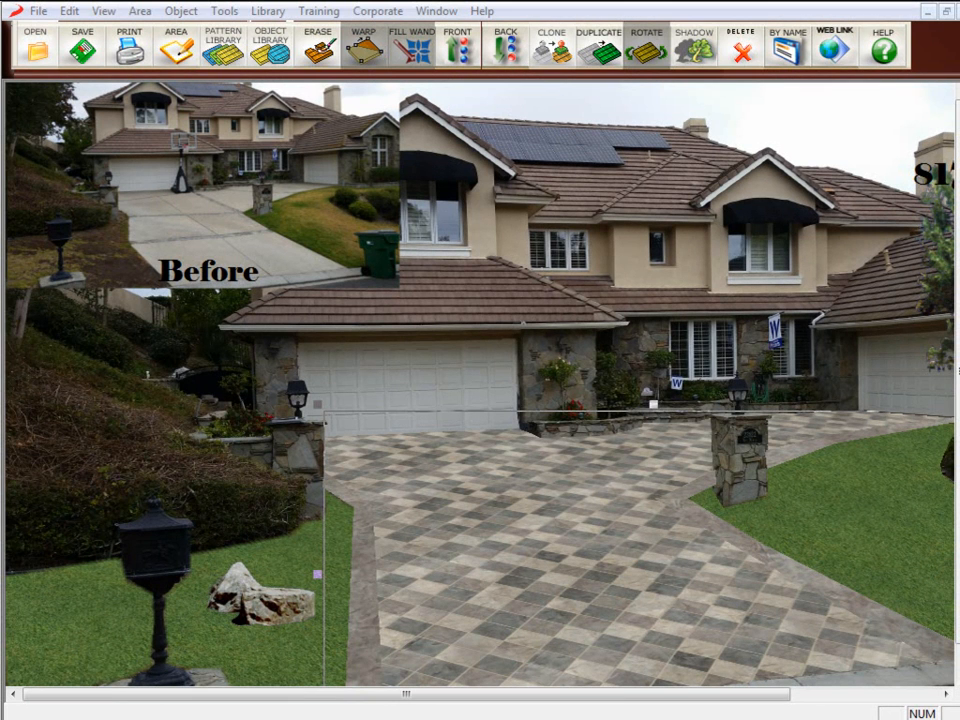